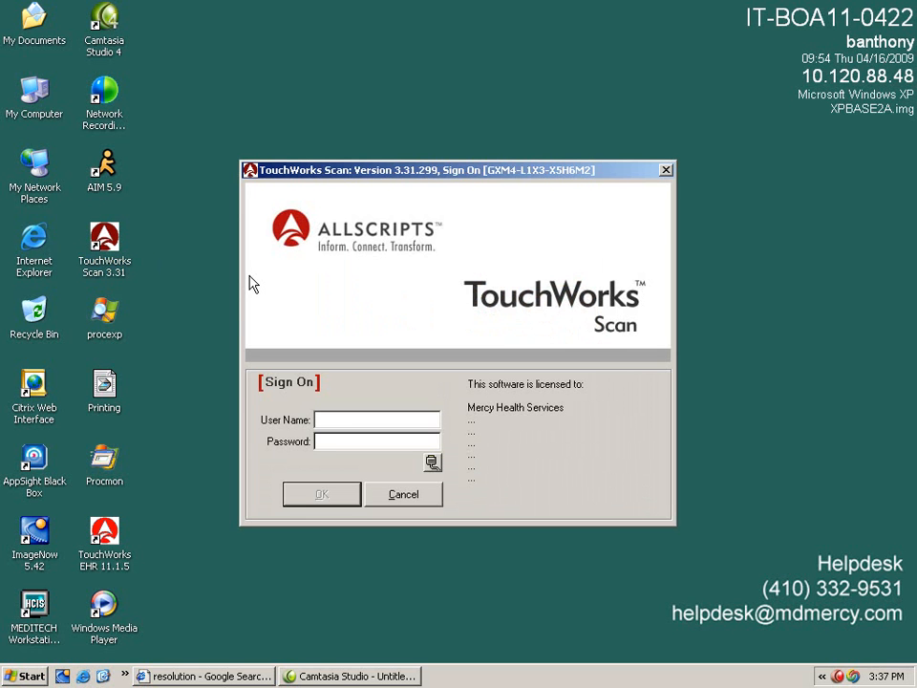
- Sign on with the user name and account password, and dismiss the System Log alert for the rest of the session
key(Tab)
key(Return)
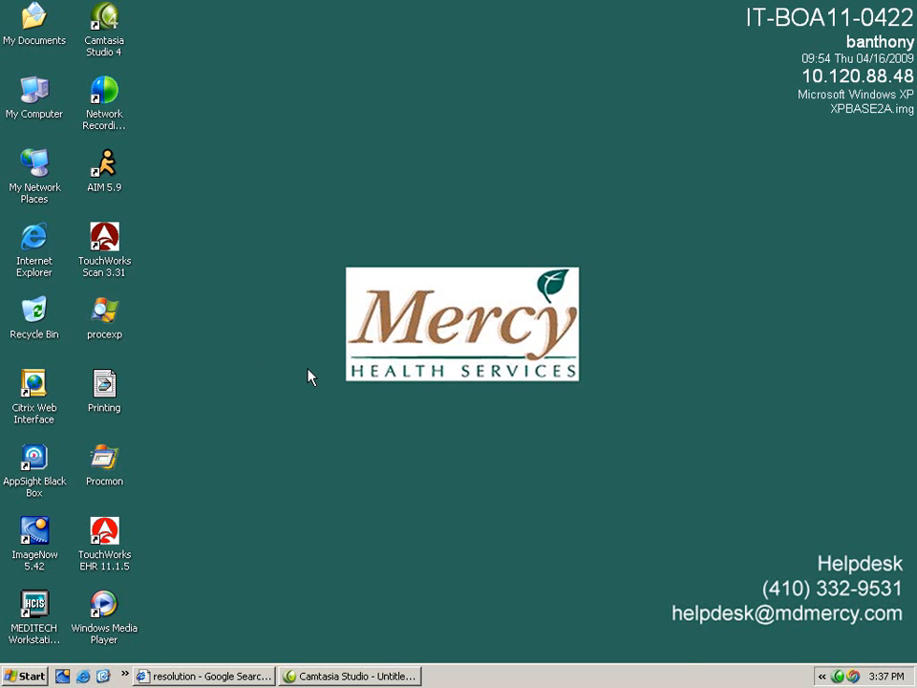
click(334, 426)
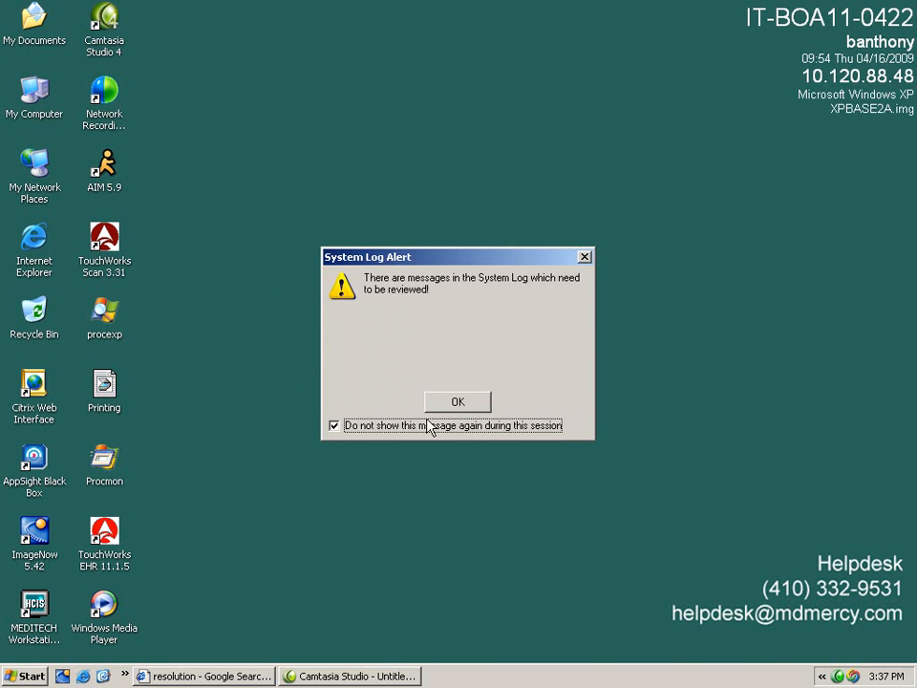
click(439, 401)
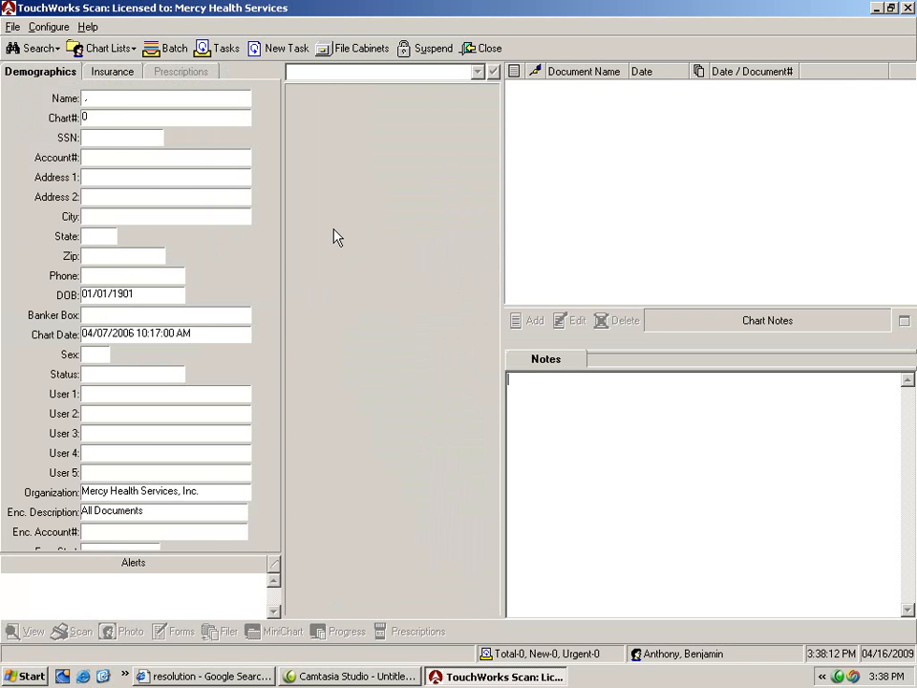
- Open the Batch Basket and sort the batches by acquire date with the newest first
click(162, 56)
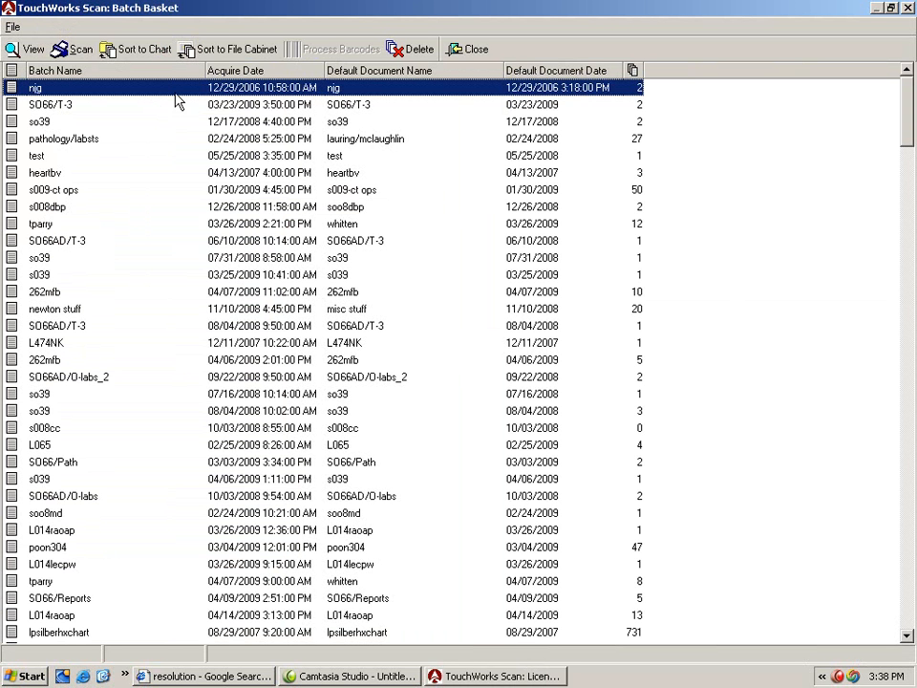
click(256, 71)
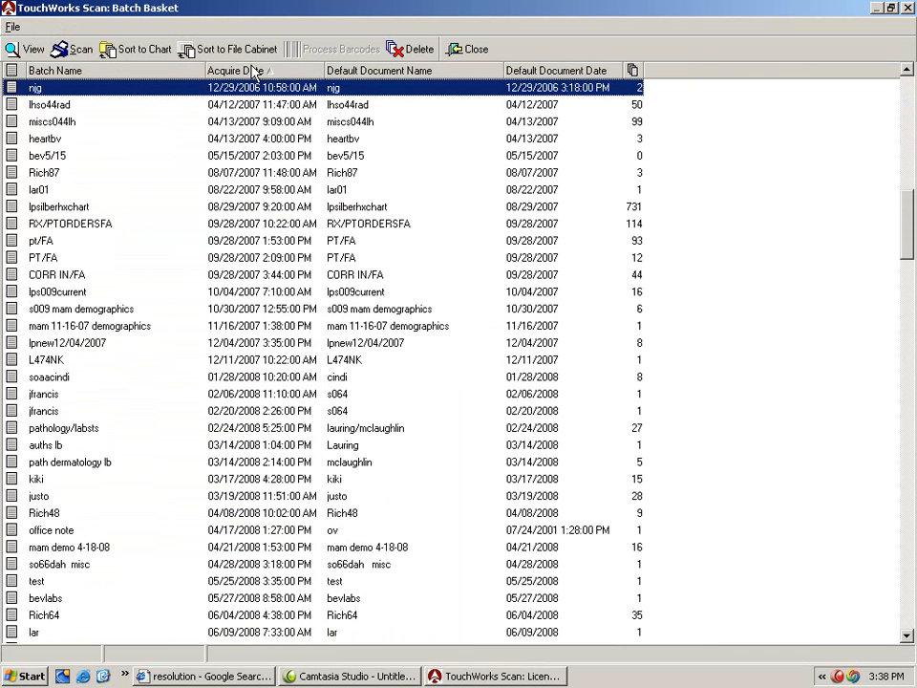
click(258, 72)
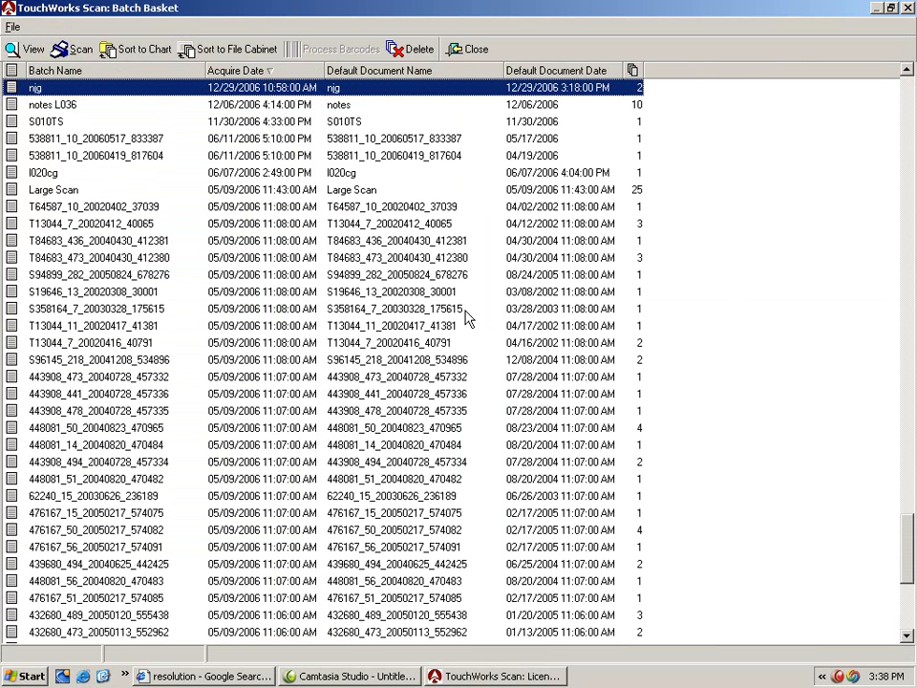
drag(907, 539, 842, 127)
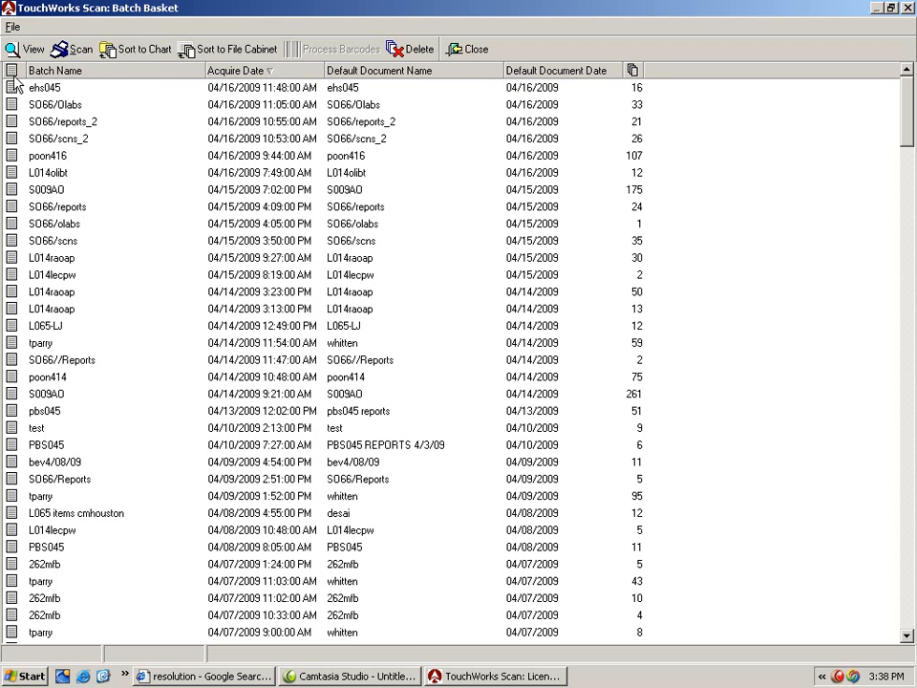
- Start a new batch scan with BWAL014 as both the batch name and the default document name
click(80, 52)
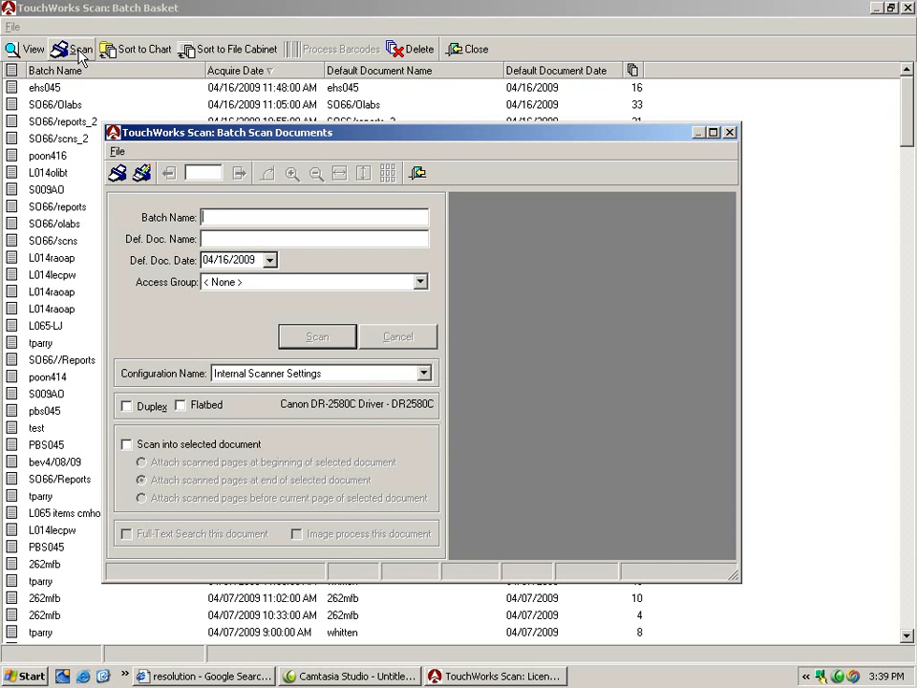
text(BWAL014)
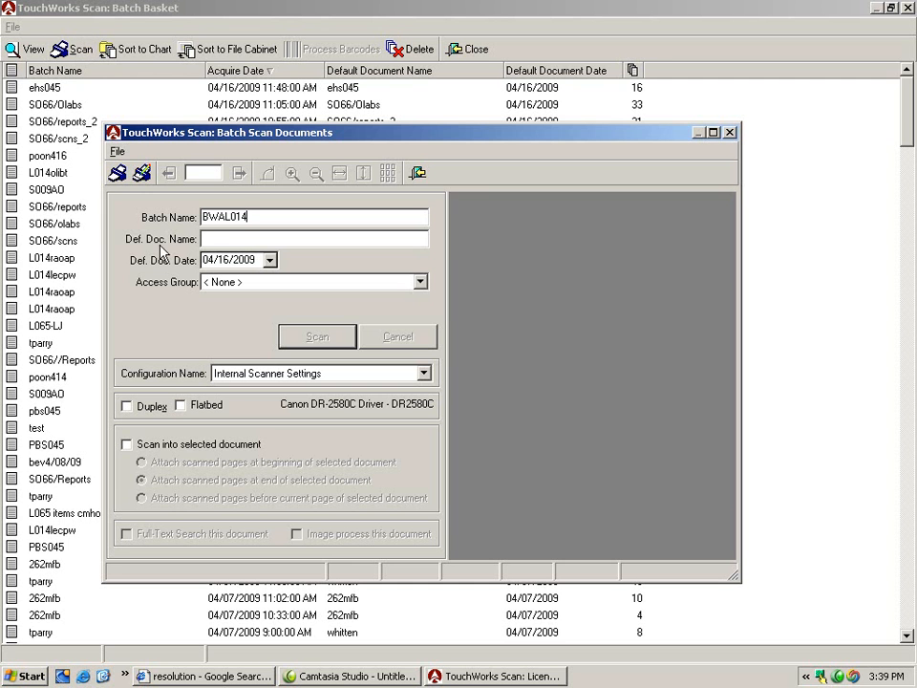
click(210, 237)
text(BWAL014)
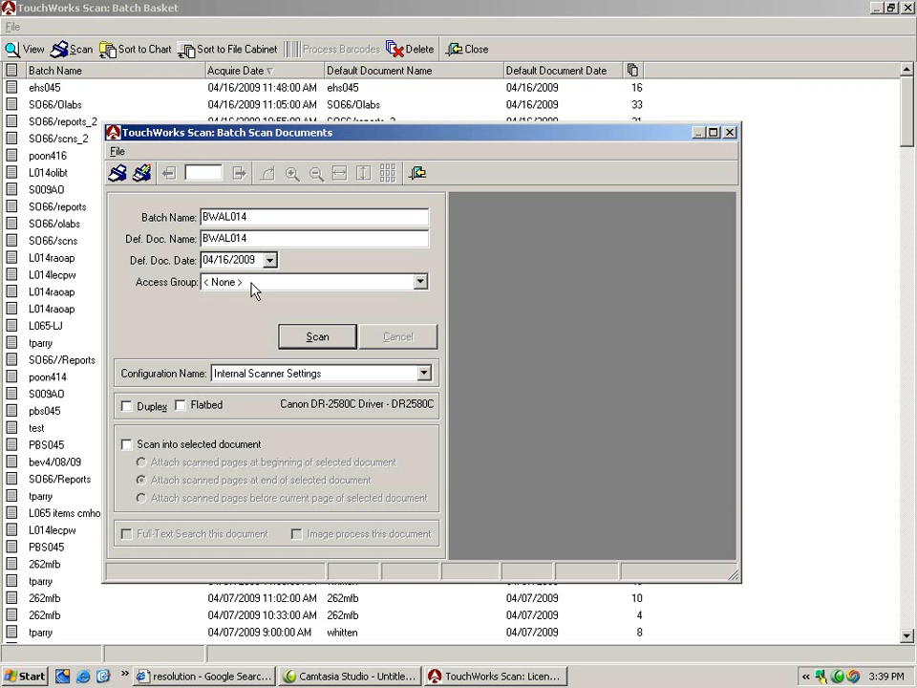
click(252, 376)
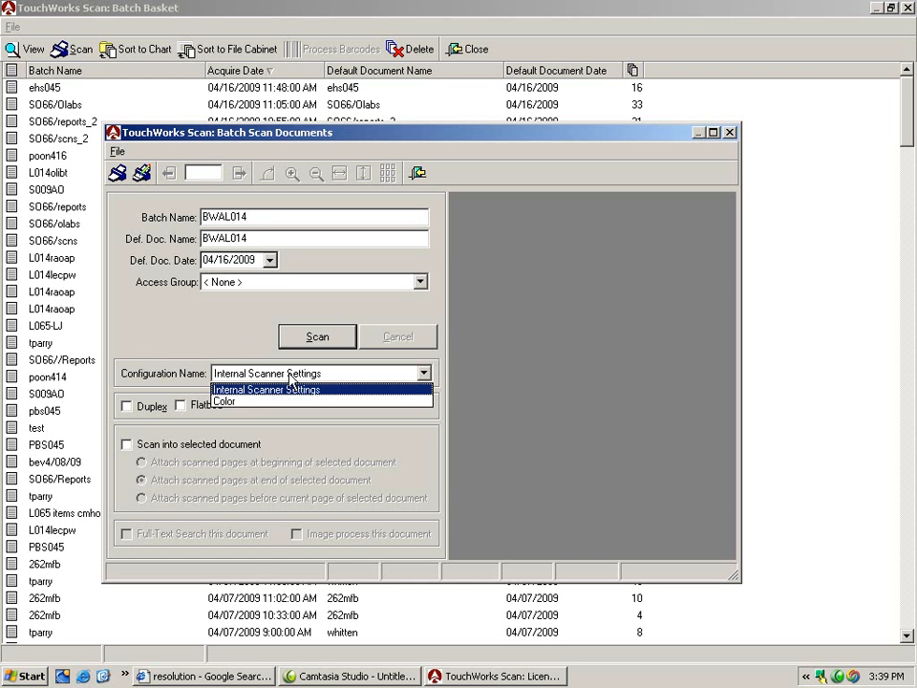
click(310, 423)
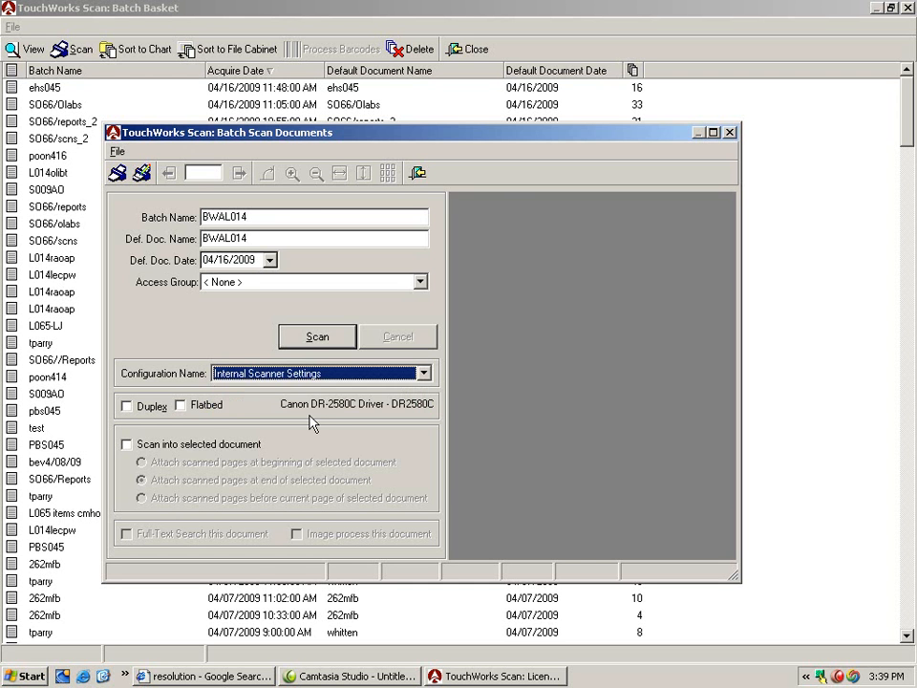
click(133, 409)
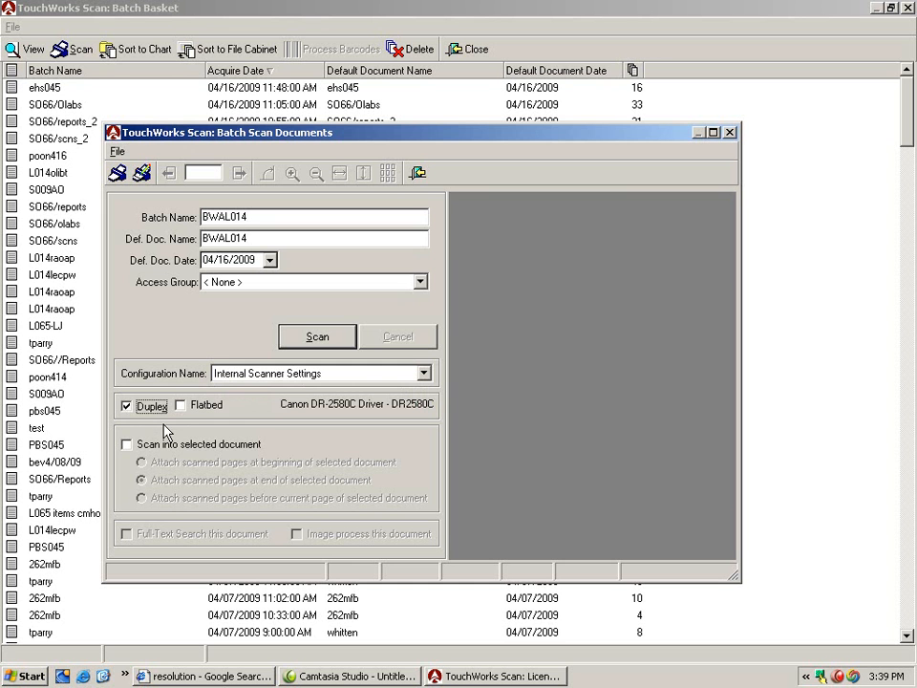
click(127, 405)
- Scan the loaded pages into the BWAL014 batch and end the batch scan without continuing
click(312, 347)
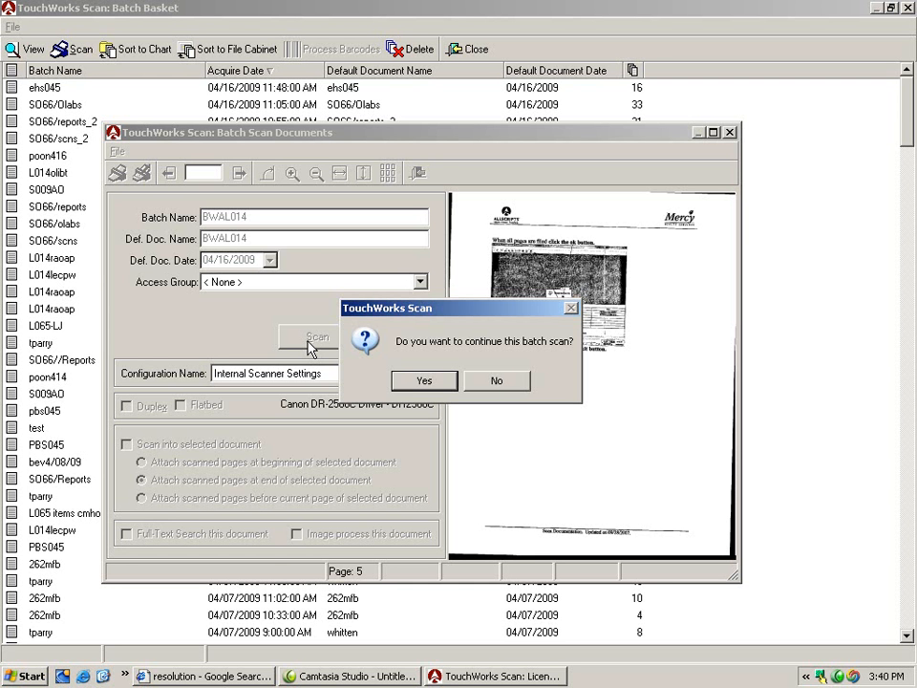
click(469, 380)
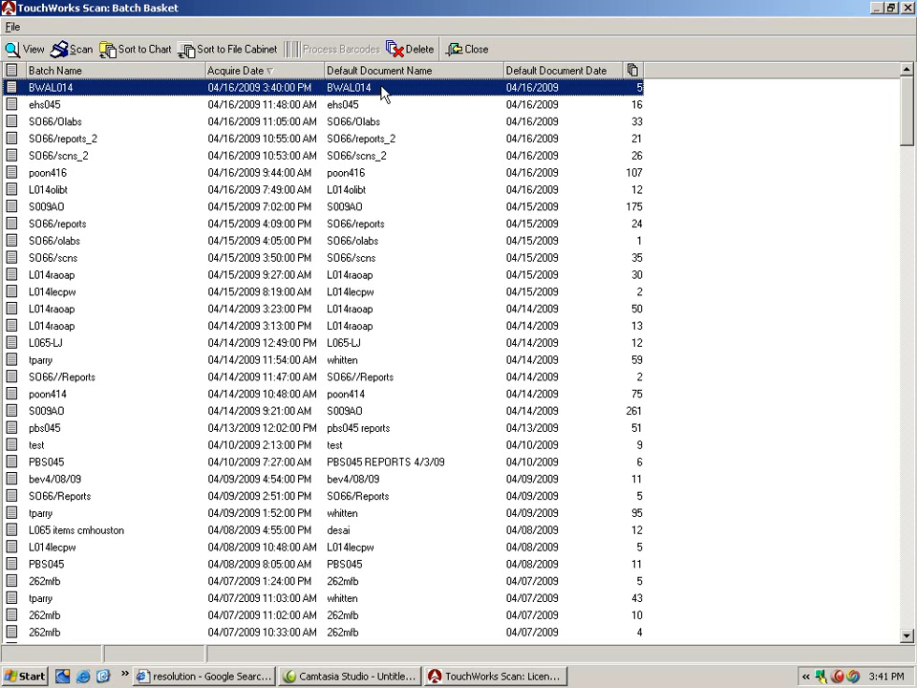
- Start sorting the BWAL014 batch to charts and search for the patient by partial last and first name
click(142, 47)
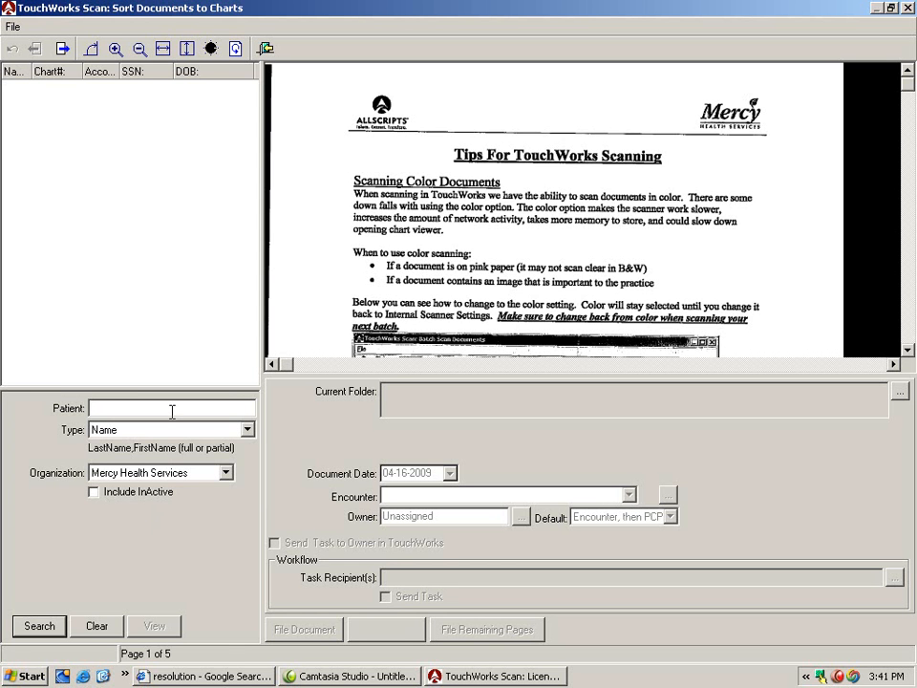
click(198, 437)
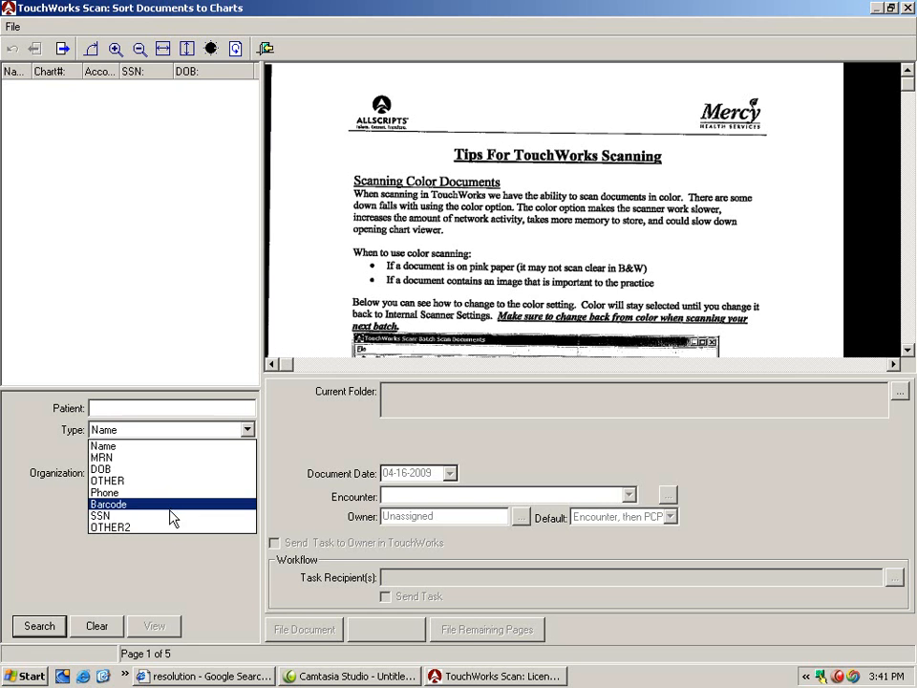
click(65, 512)
click(114, 403)
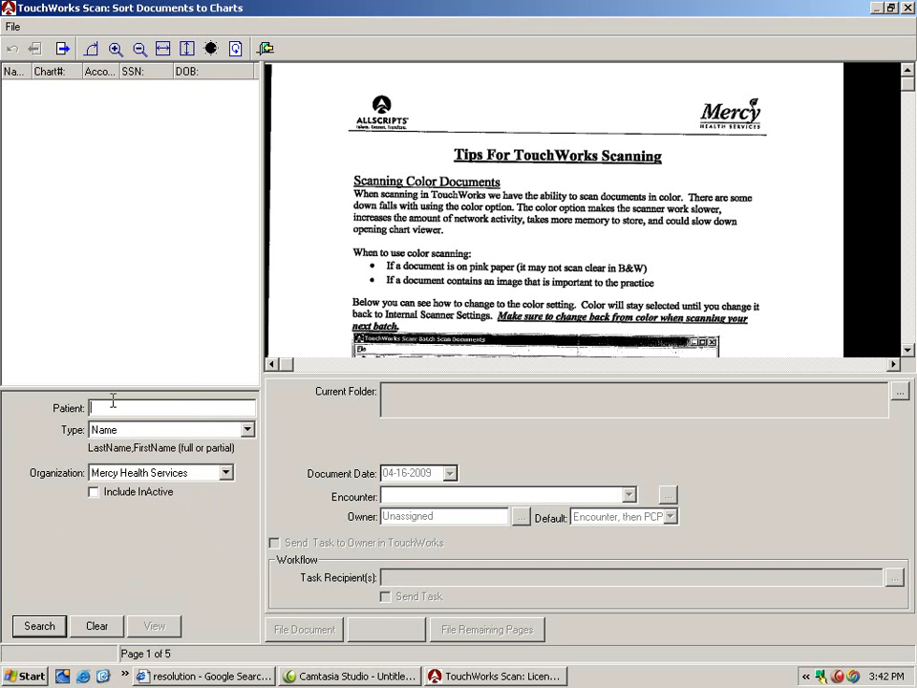
text(alls,ben)
key(Return)
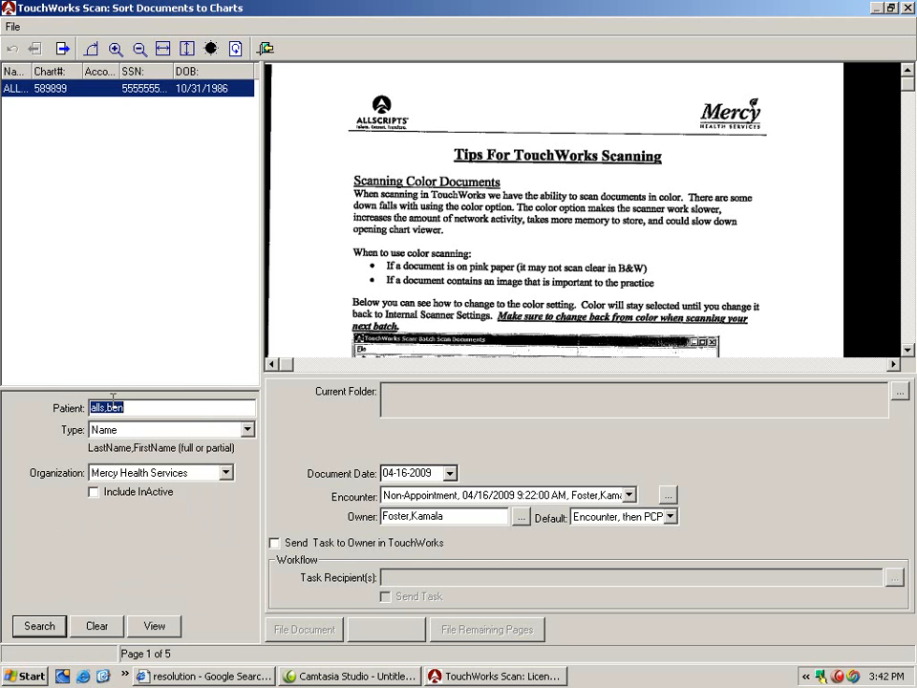
- Widen the patient results pane and its Name column, and narrow the Account column
drag(260, 243, 314, 242)
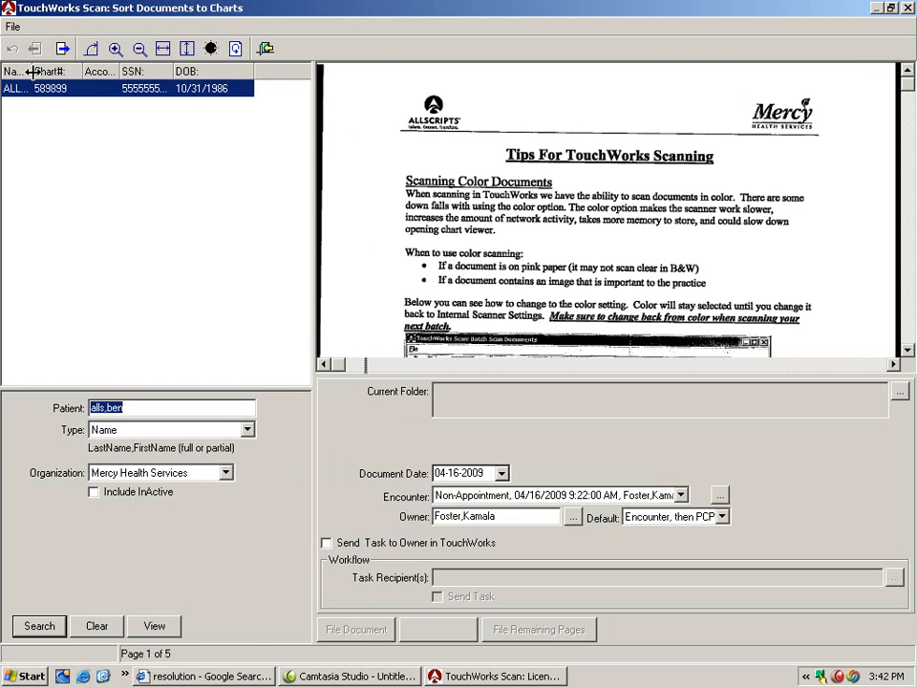
drag(32, 72, 107, 71)
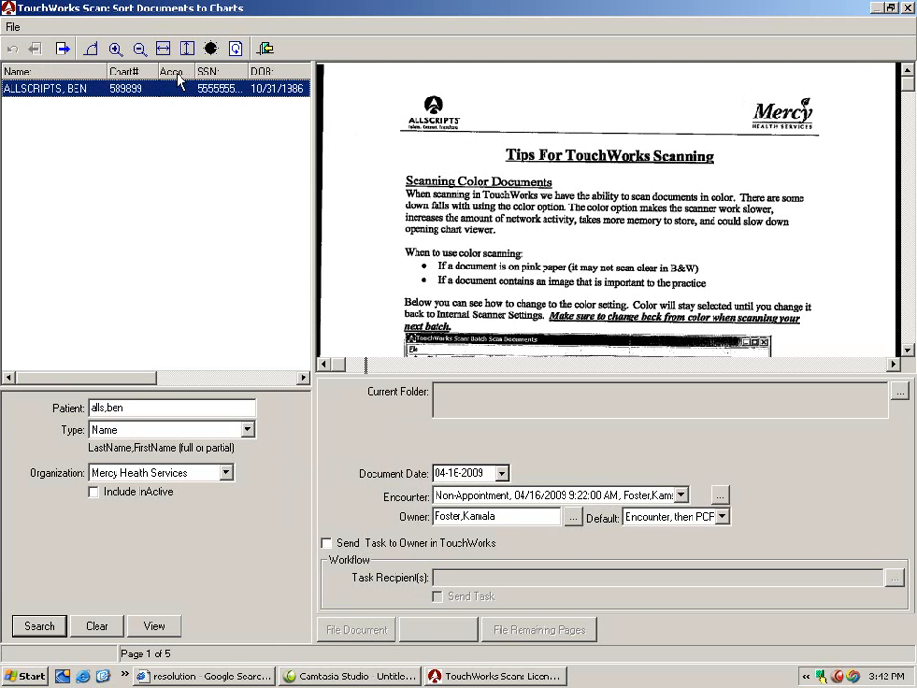
drag(193, 72, 182, 72)
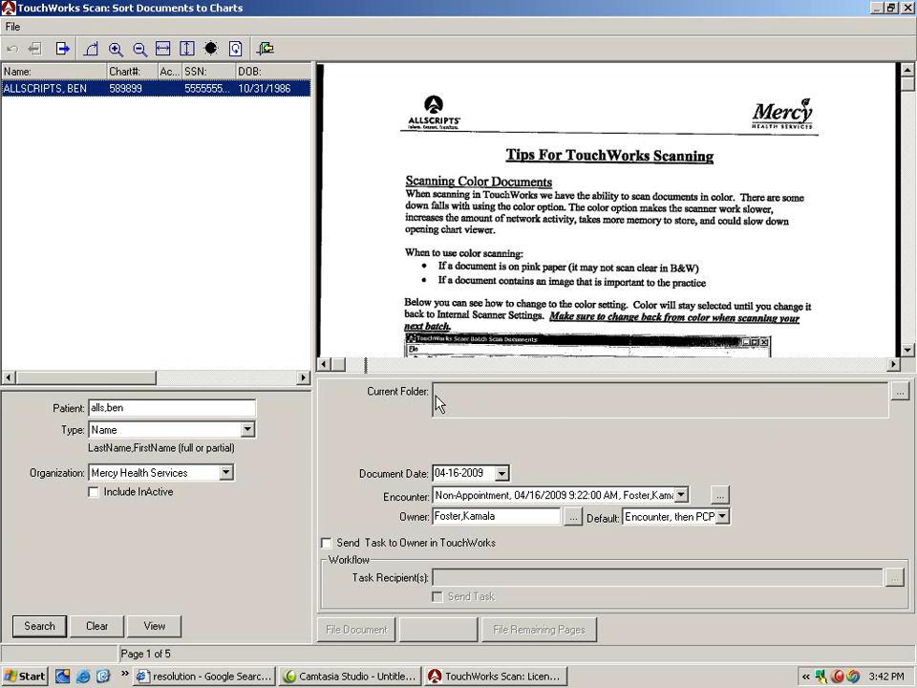
- Set the filing folder to RADIOLOGY \ Bone Density Scan in the L014 chart group
click(898, 391)
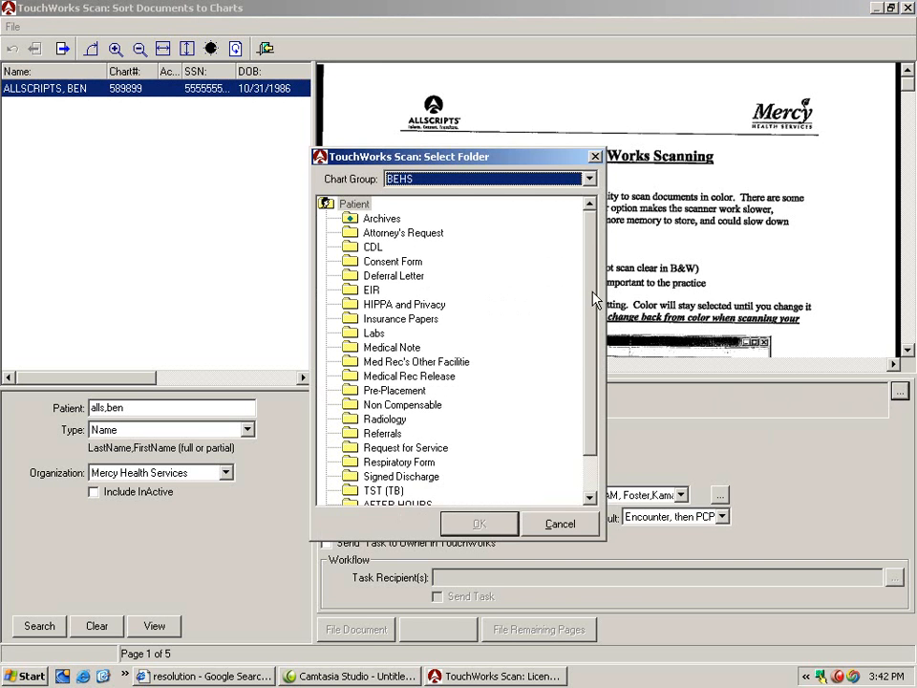
scroll(593, 306, down, 1)
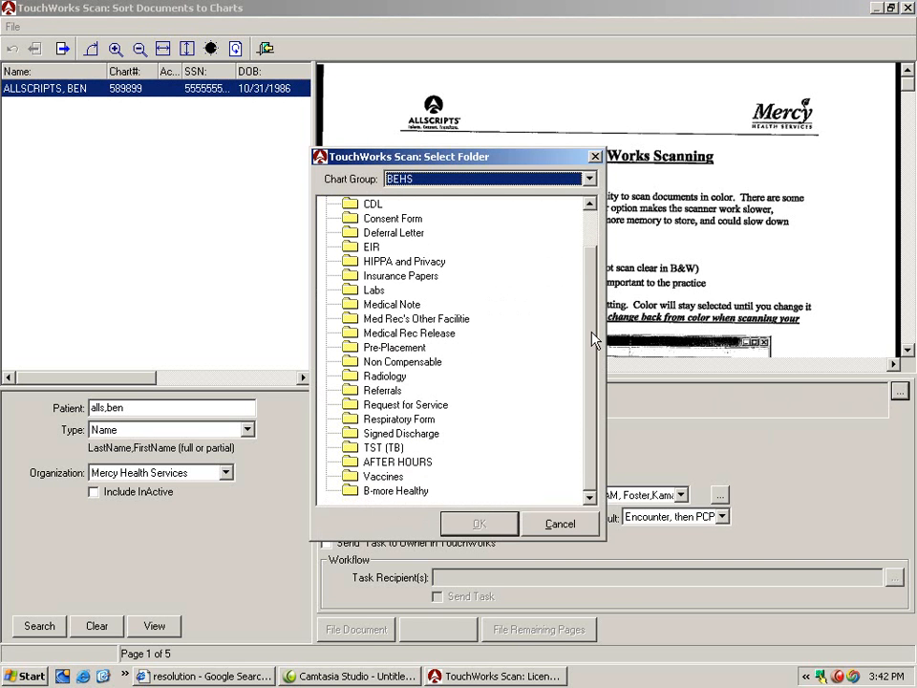
scroll(592, 321, up, 1)
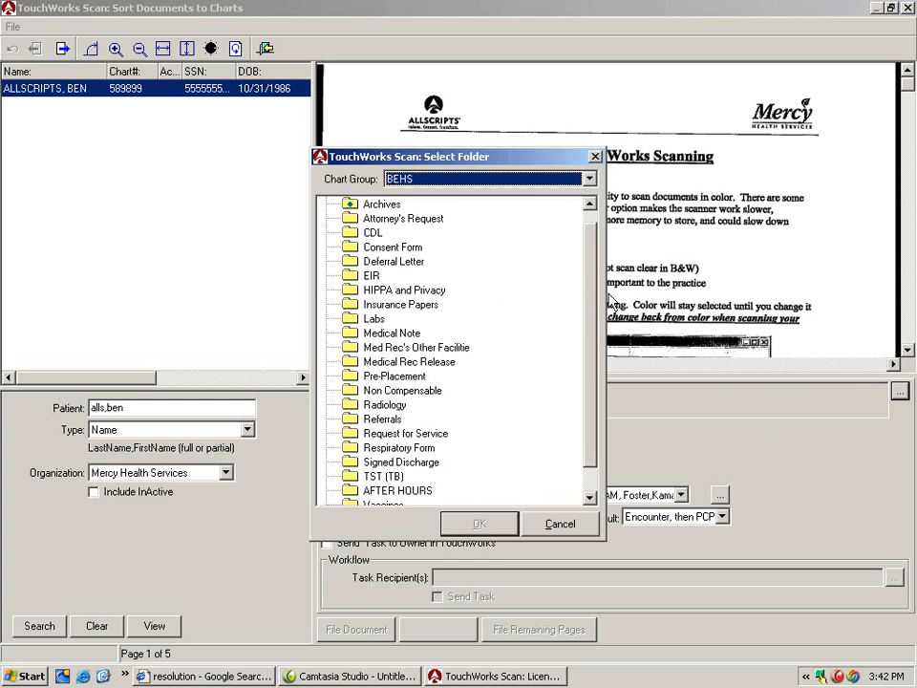
scroll(593, 287, up, 1)
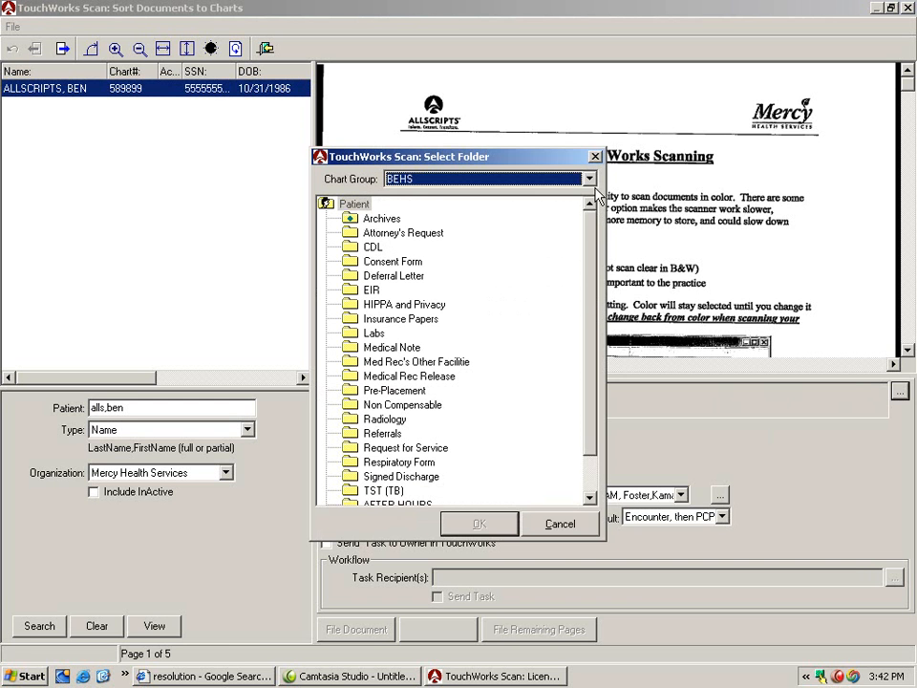
click(589, 178)
scroll(589, 248, down, 3)
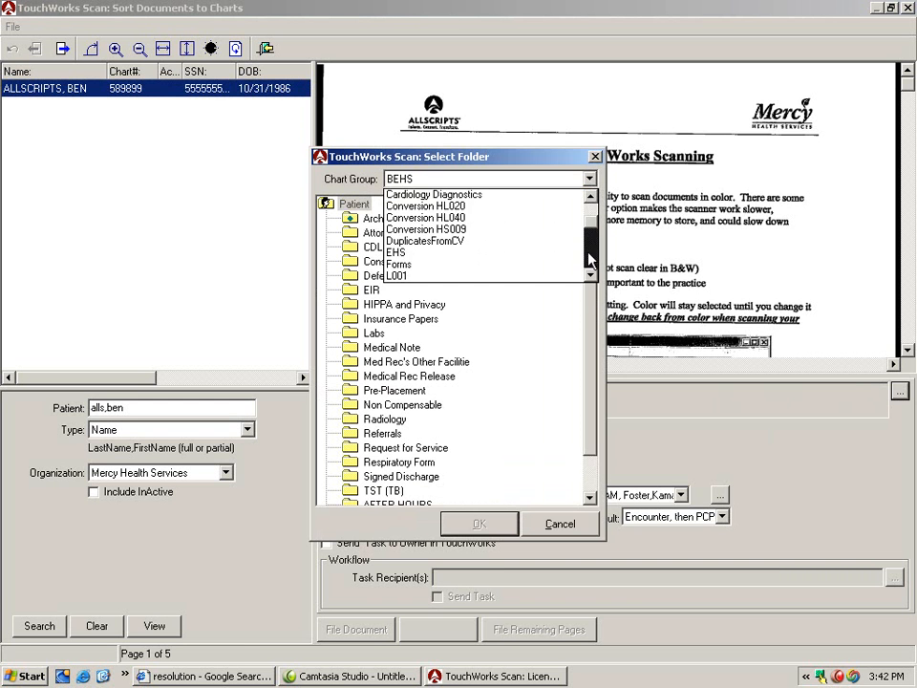
click(548, 232)
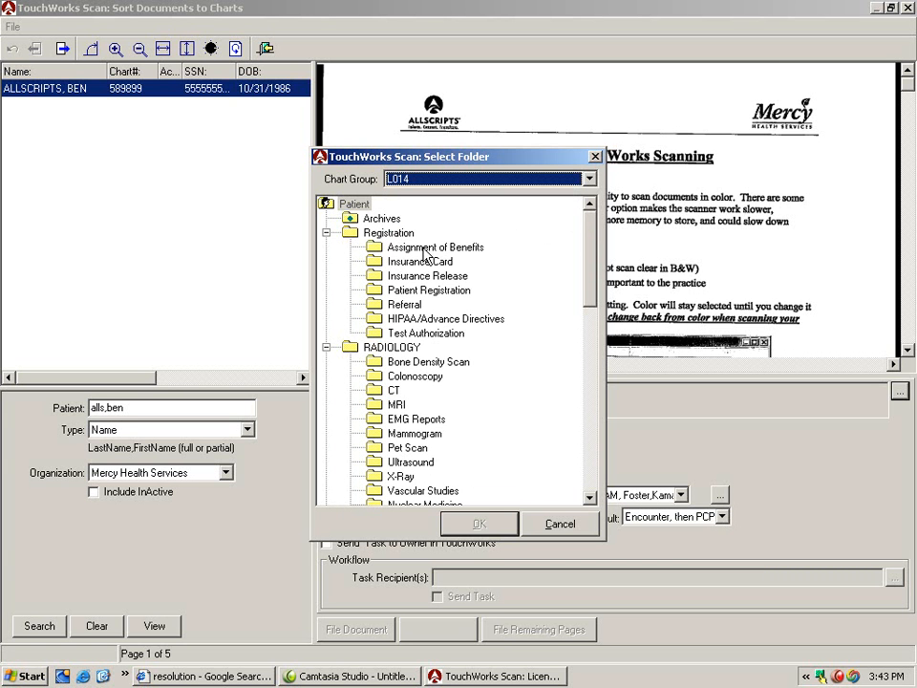
click(442, 363)
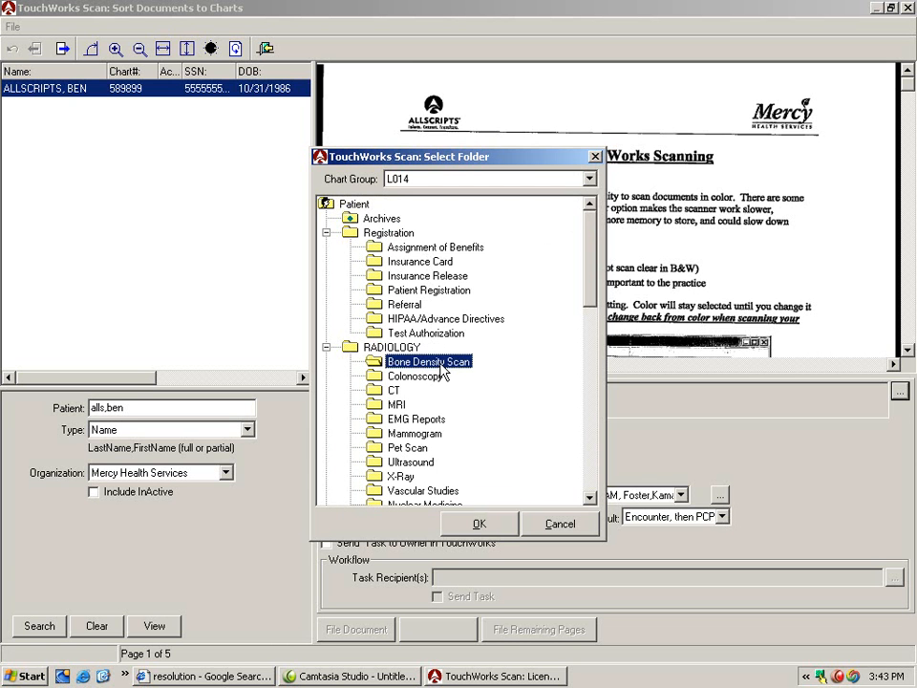
click(478, 524)
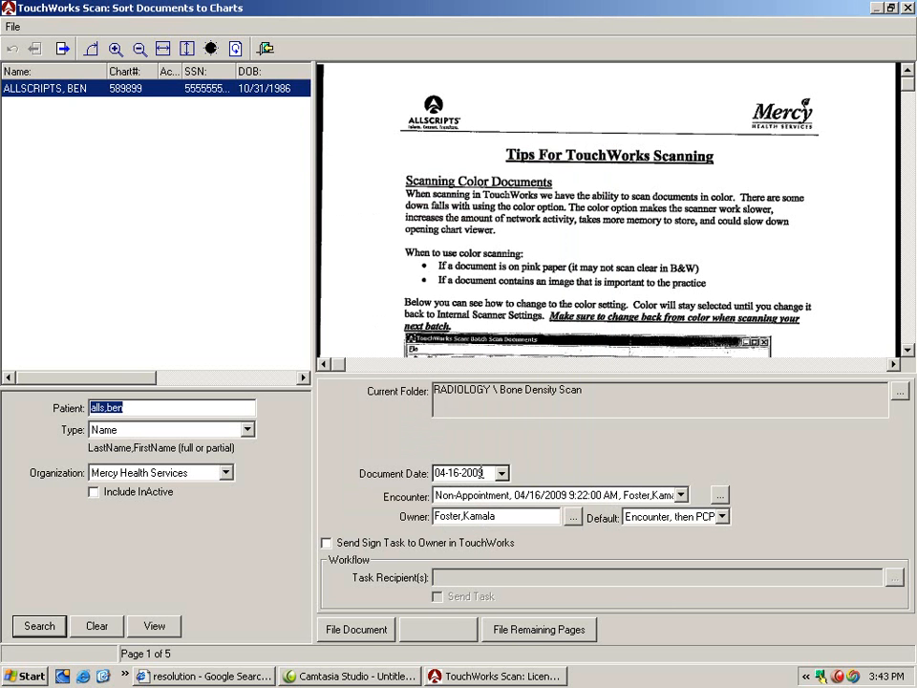
- Set the document date to 02-08-2008
drag(483, 473, 427, 478)
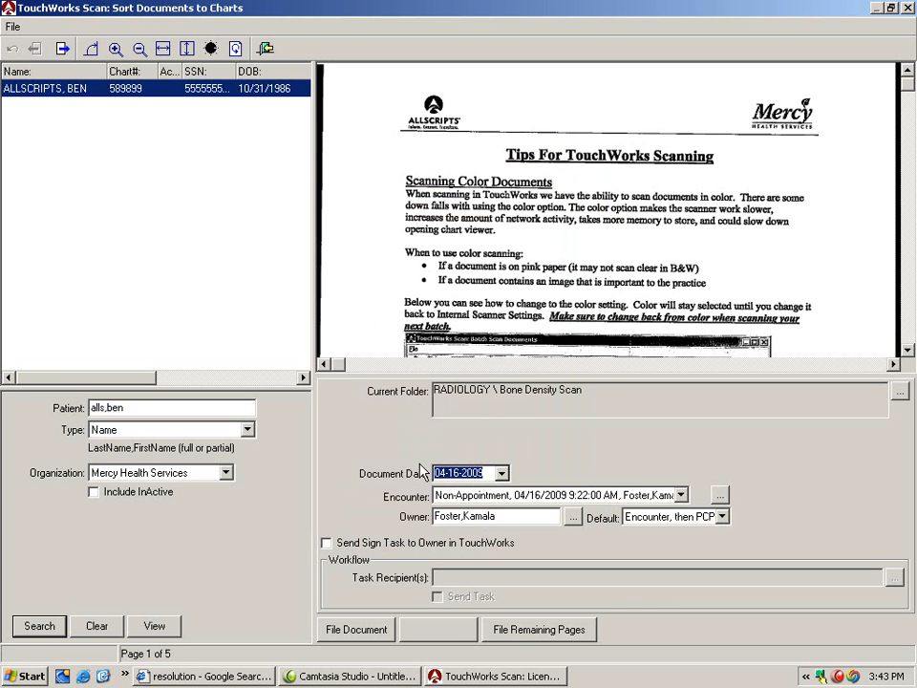
text(02-)
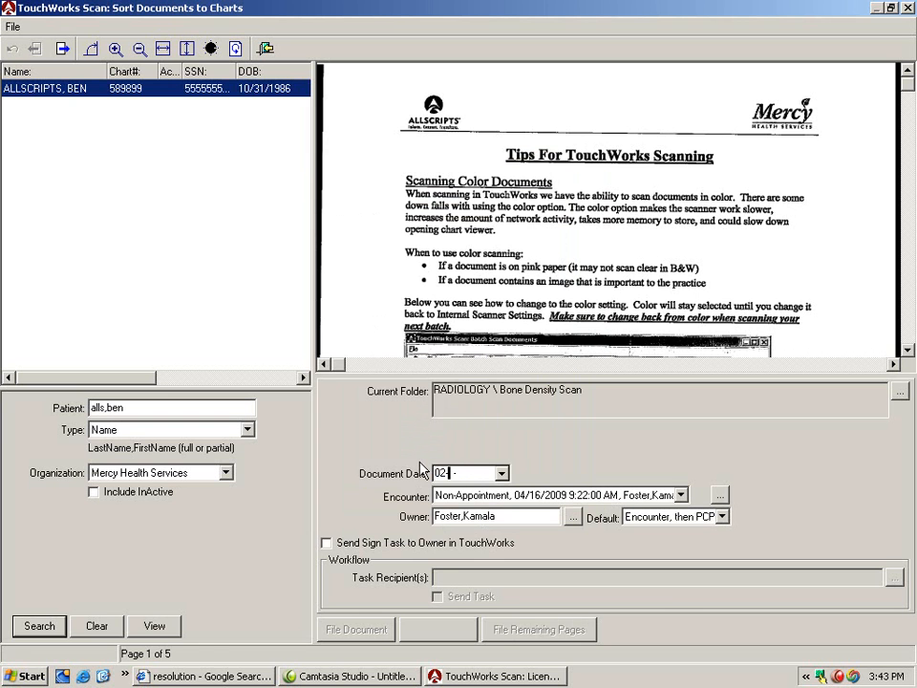
text(08-2008)
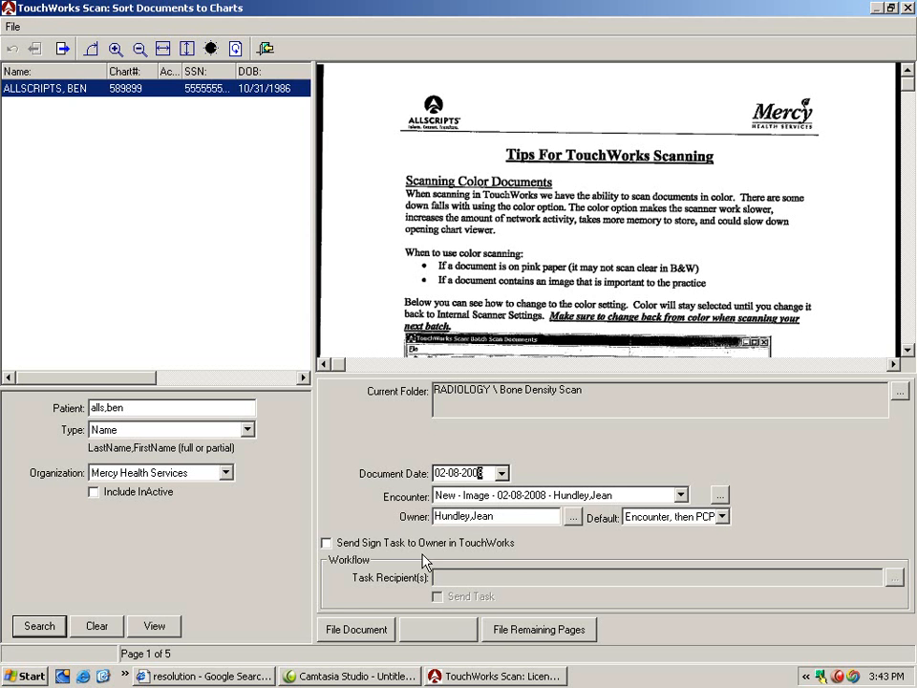
- File the first scanned page as a document in the patient's chart and add the second scan as its page 2
click(357, 630)
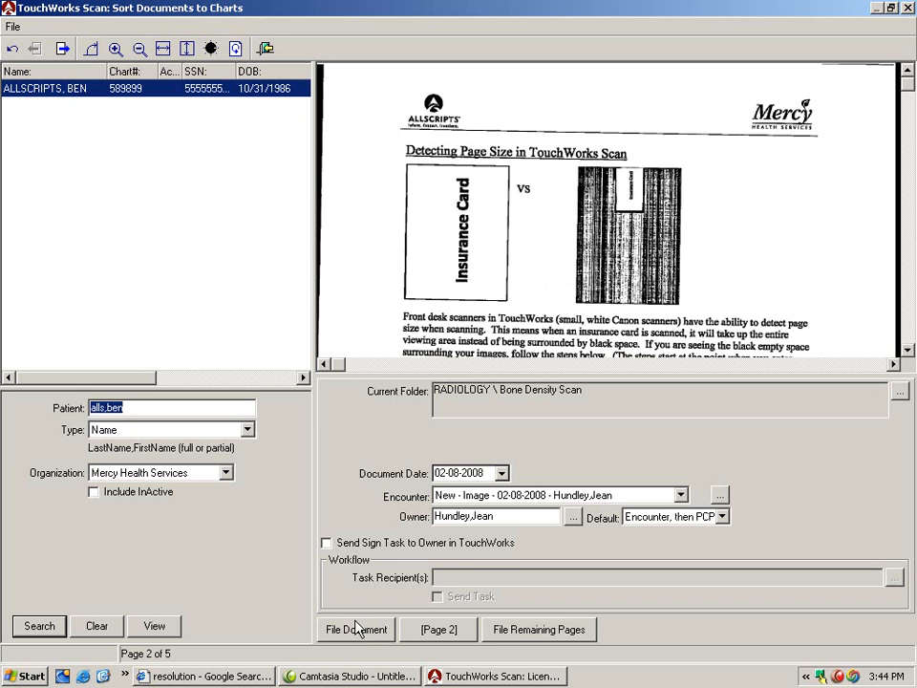
click(435, 631)
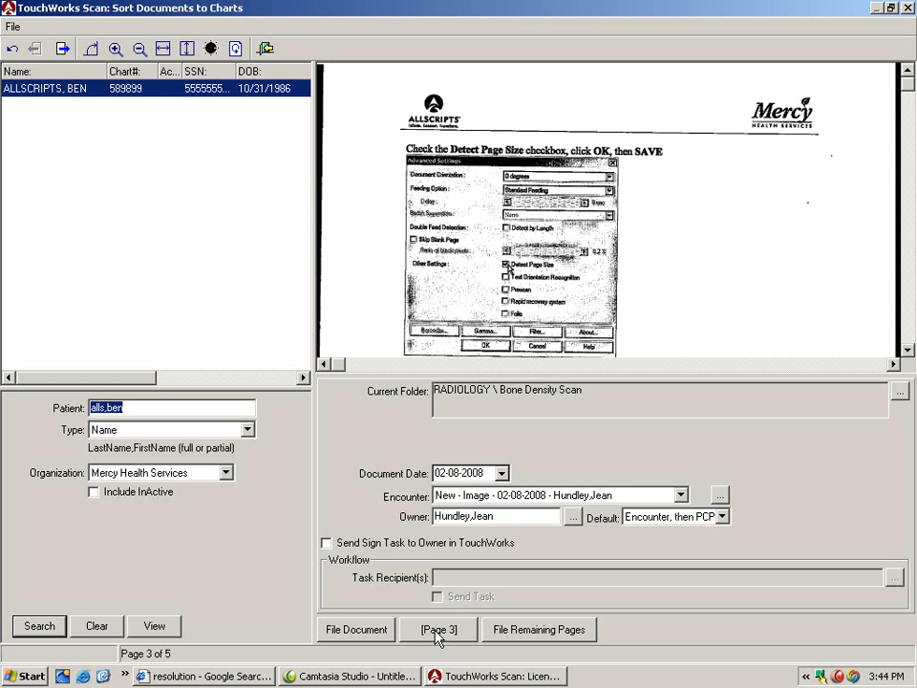
- Search for the next patient by partial last and first name and select the second-to-last match in the results
text(all,b)
key(Return)
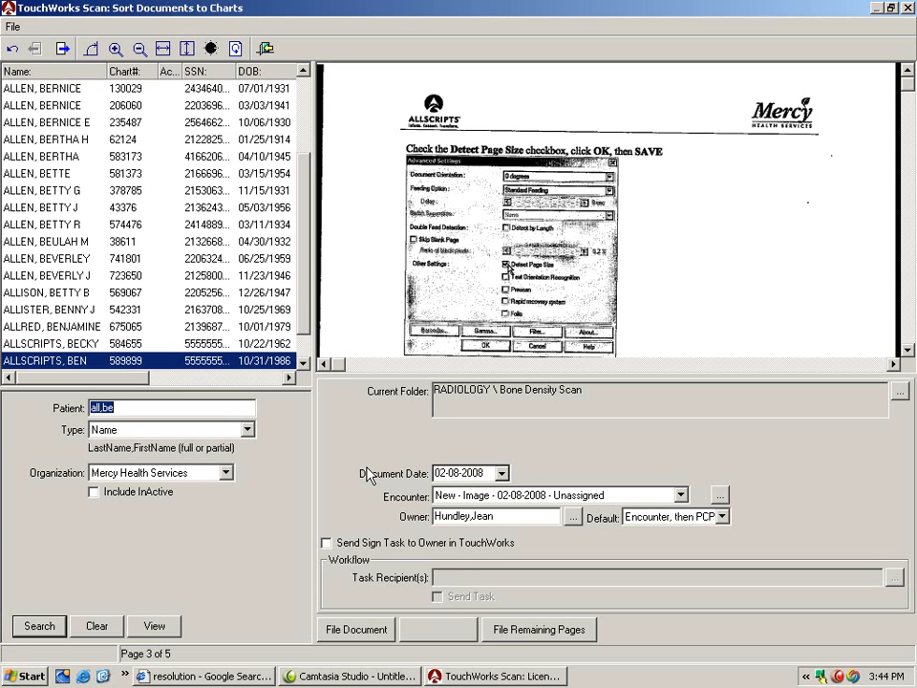
click(216, 351)
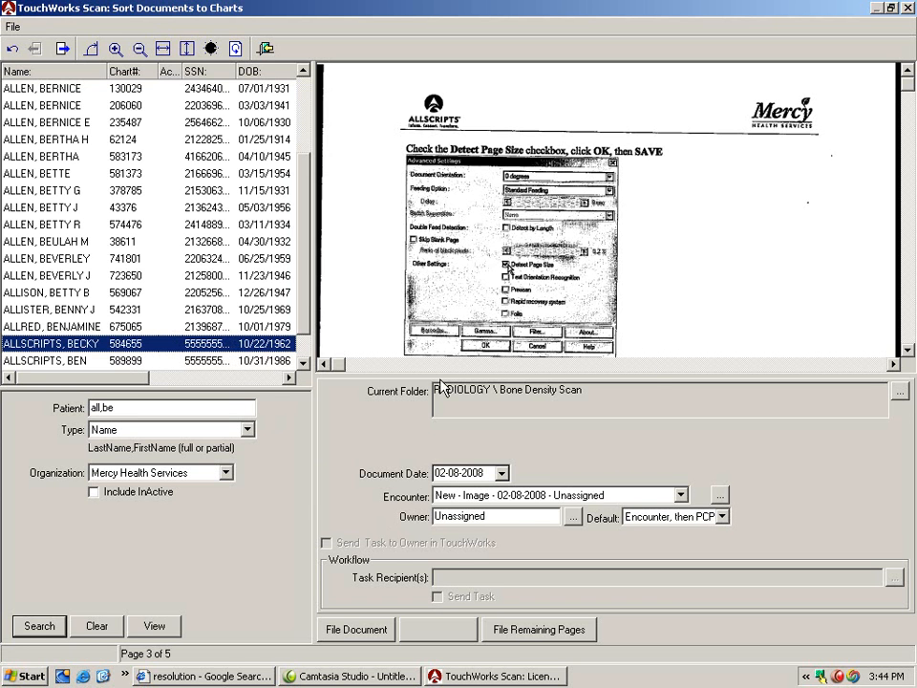
- Set the filing folder to RADIOLOGY \ X-Ray in the L014 chart group
click(900, 392)
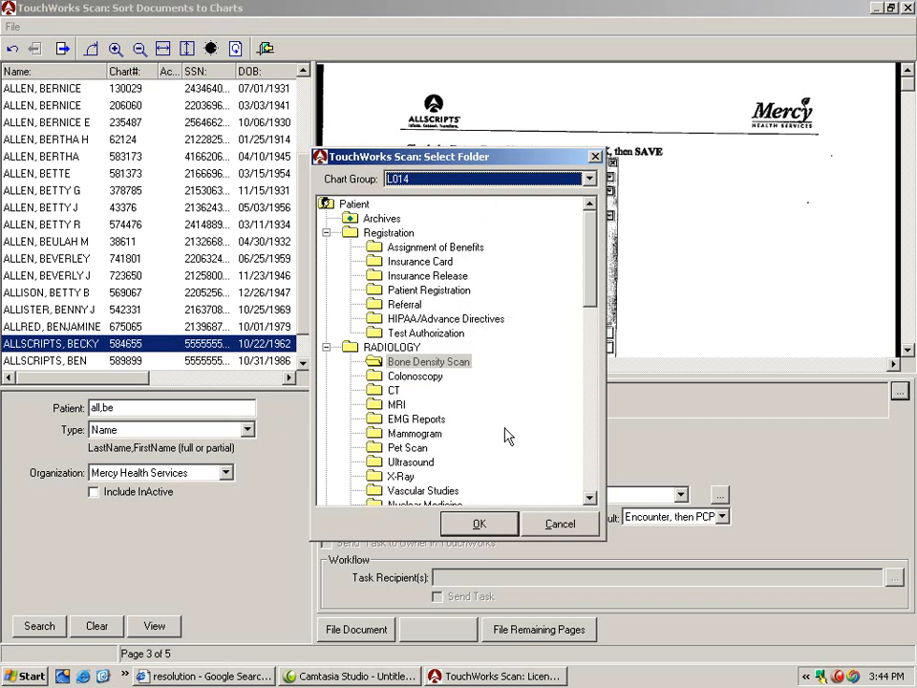
click(435, 472)
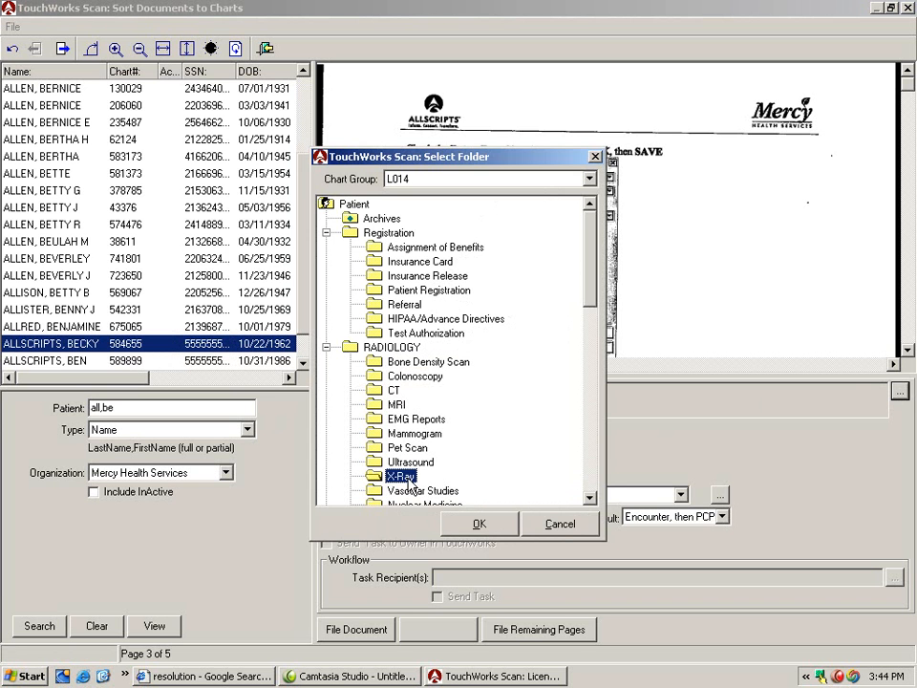
click(478, 523)
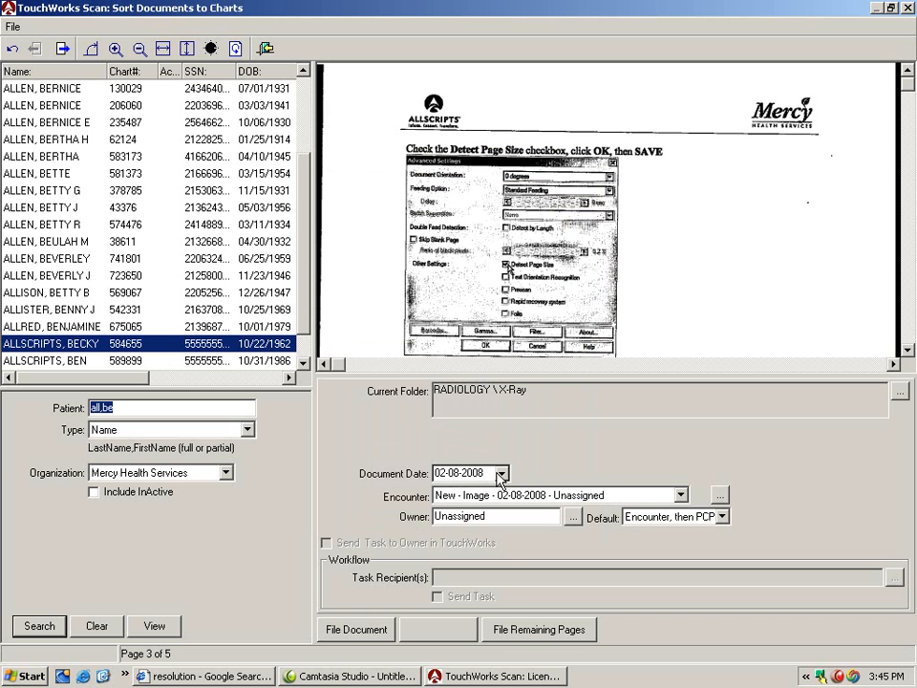
- Set the document date to 02-09-2008
click(460, 472)
key(BackSpace)
key(BackSpace)
text(09)
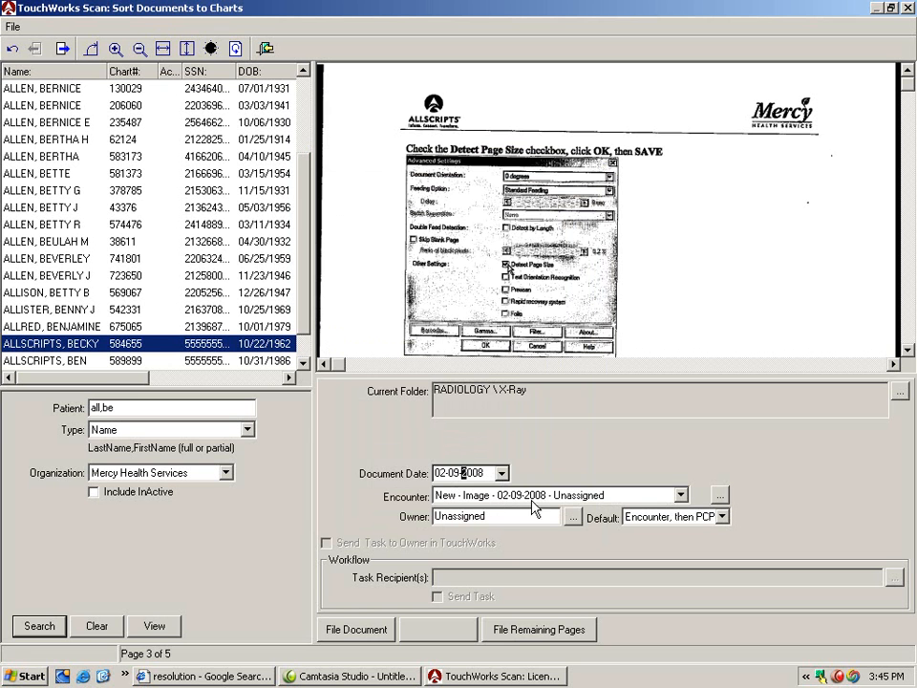
- Assign the document owner by entering the first three letters of the provider's last name
click(500, 516)
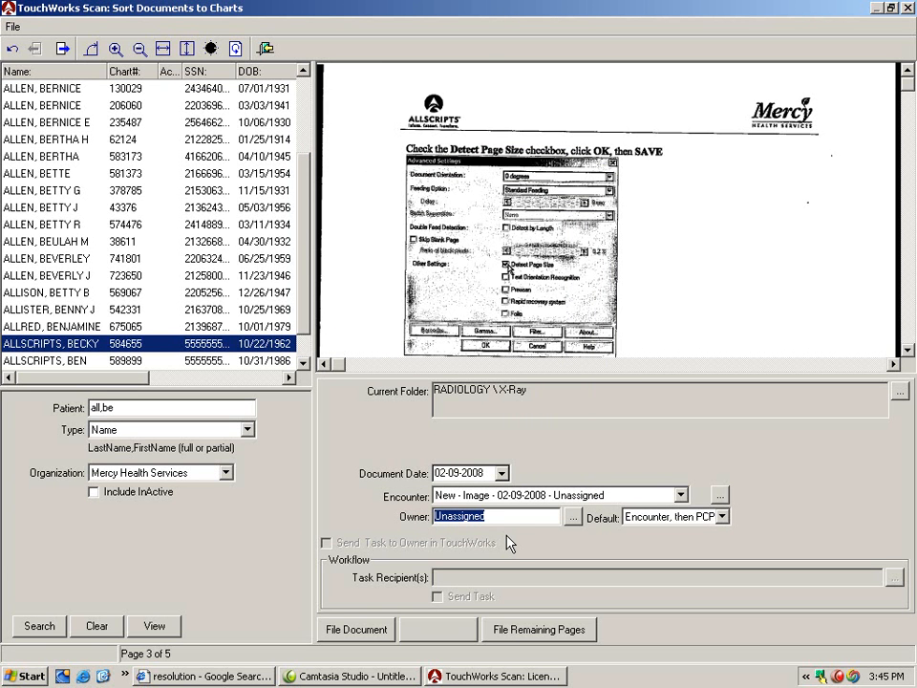
text(fer)
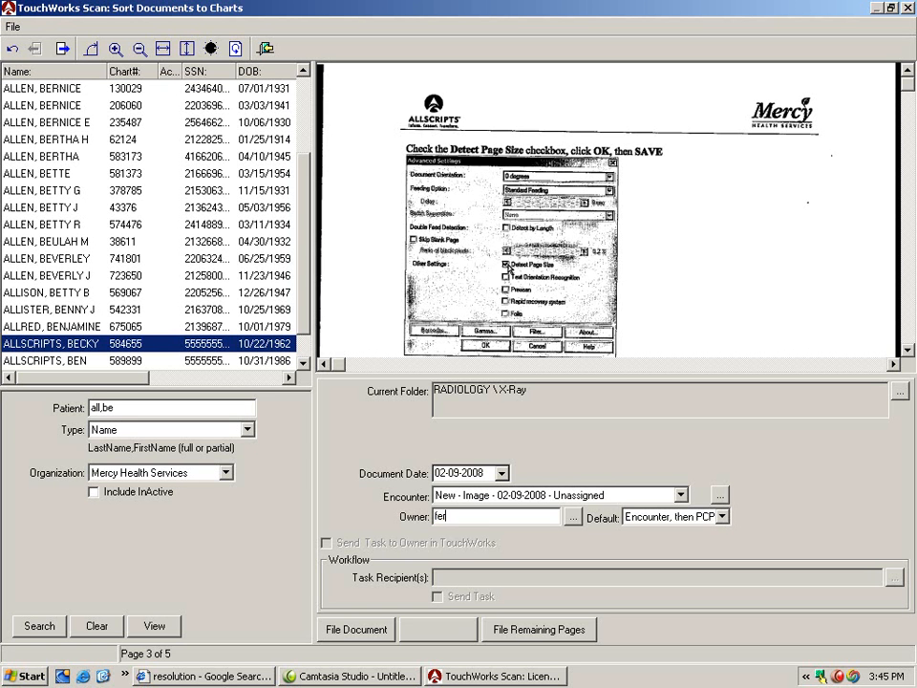
key(Tab)
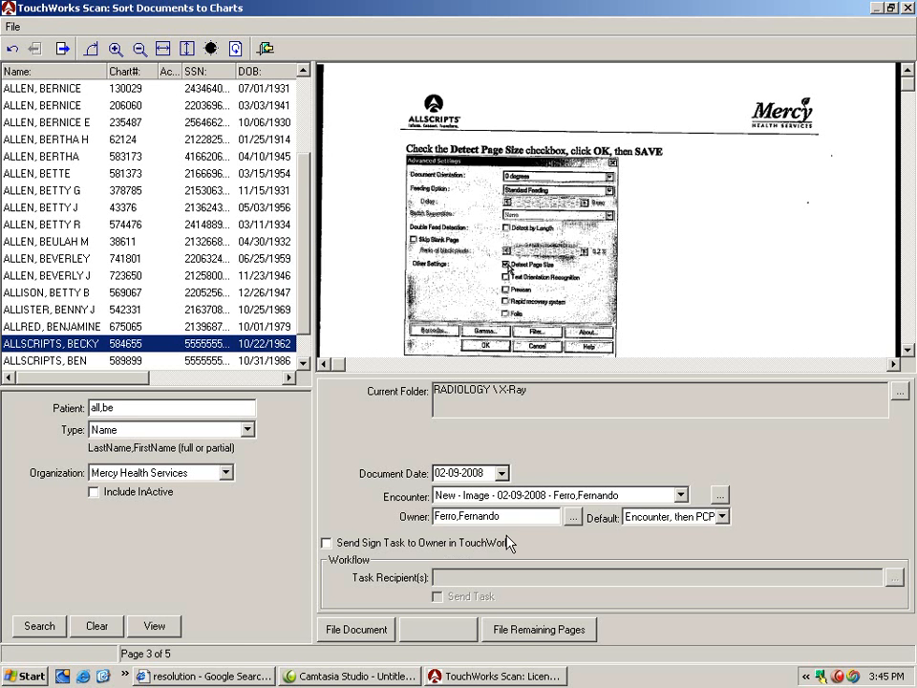
- Open the full list of document owners, enlarge its window to view more providers and close it
click(573, 518)
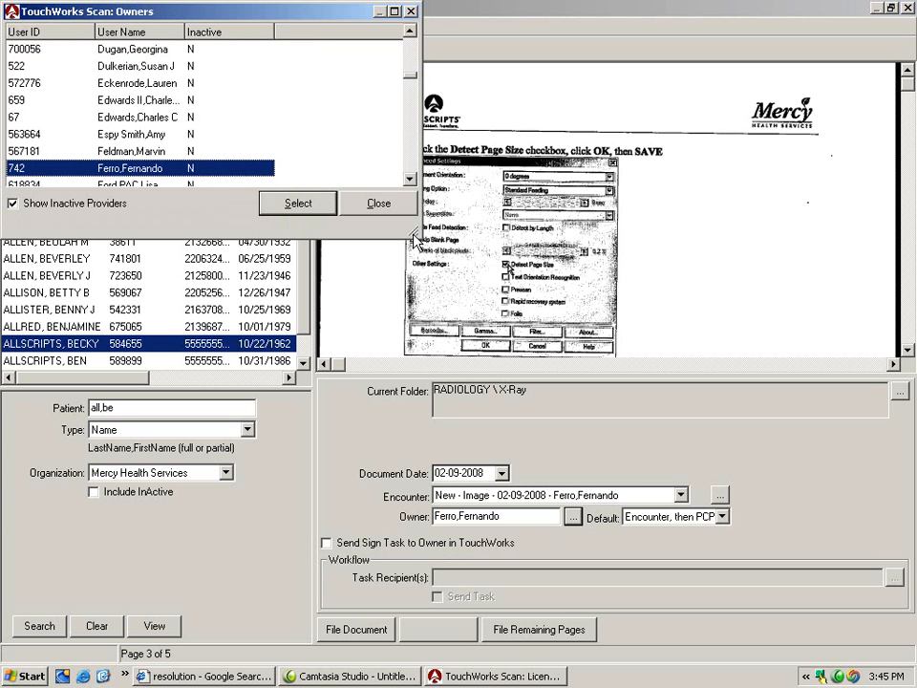
drag(416, 238, 475, 367)
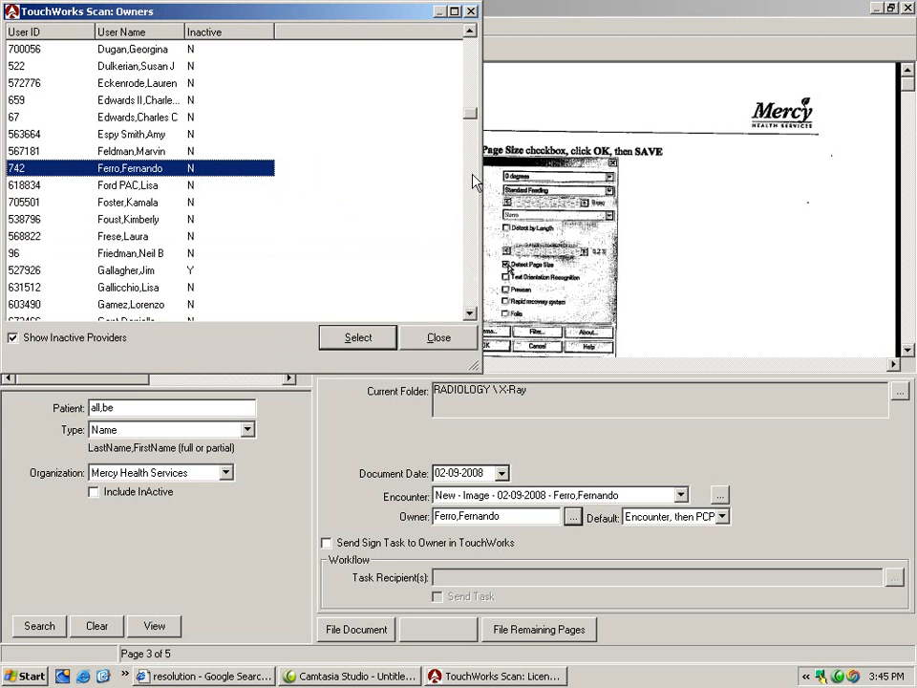
click(464, 340)
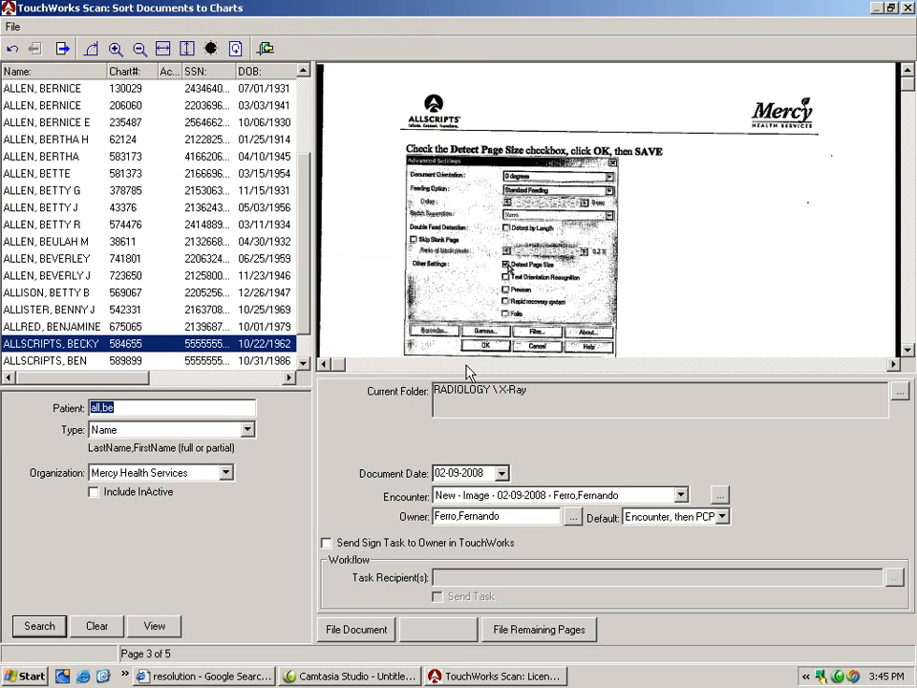
- Re-enter the same document owner from the beginning of the provider's last name
click(501, 516)
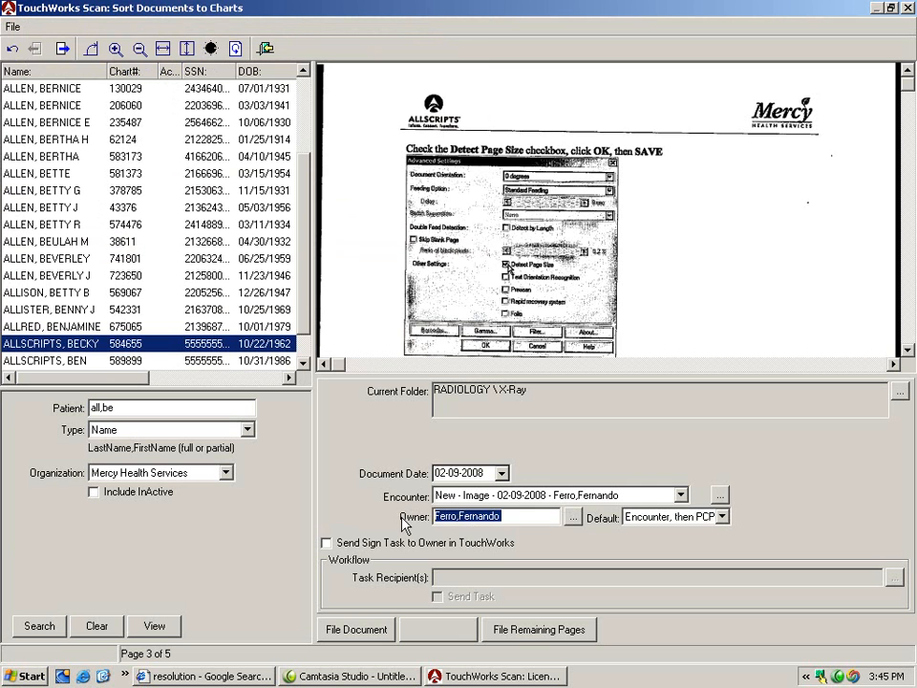
text(fer)
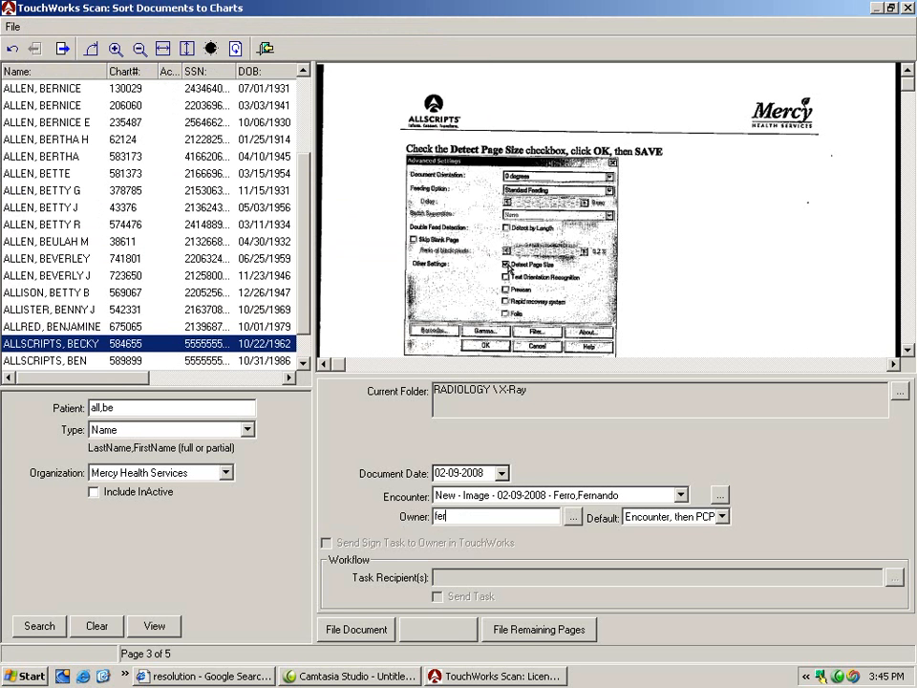
key(Tab)
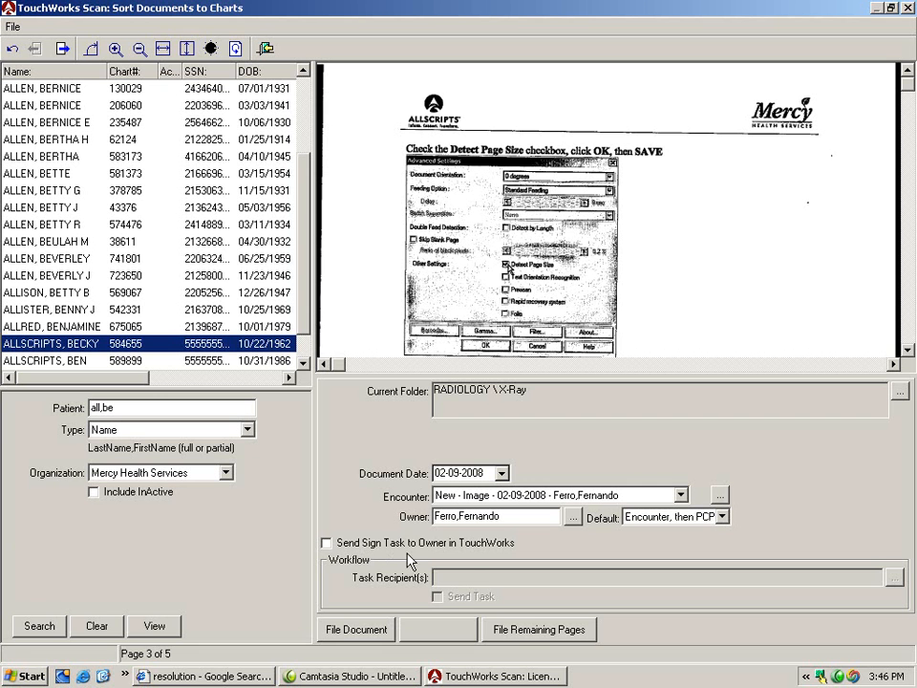
- Enable sending a sign task to the owner, file the third scan as a document and add the fourth scan as its page 2
click(327, 542)
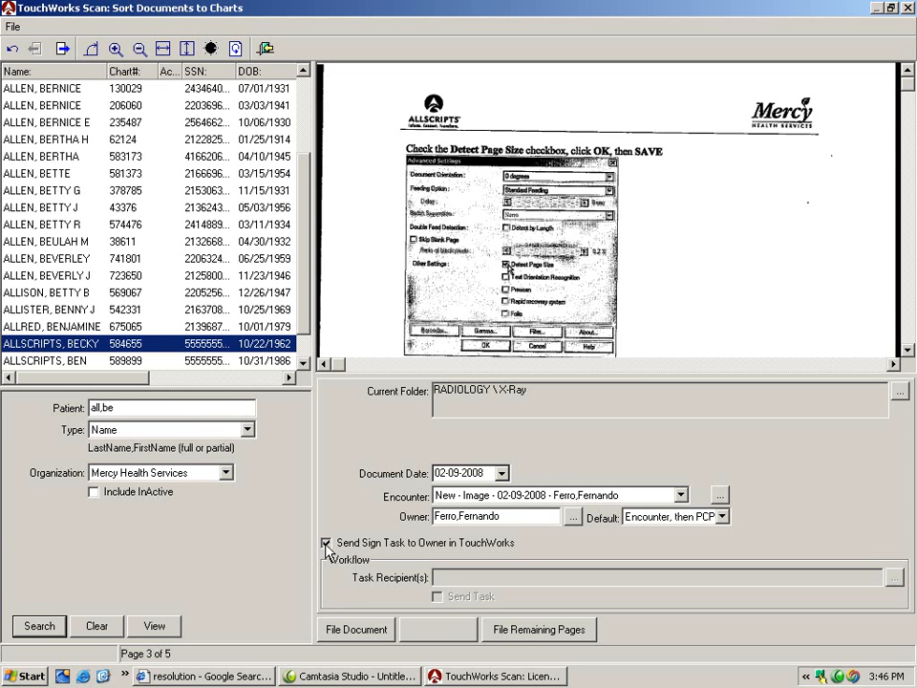
click(366, 629)
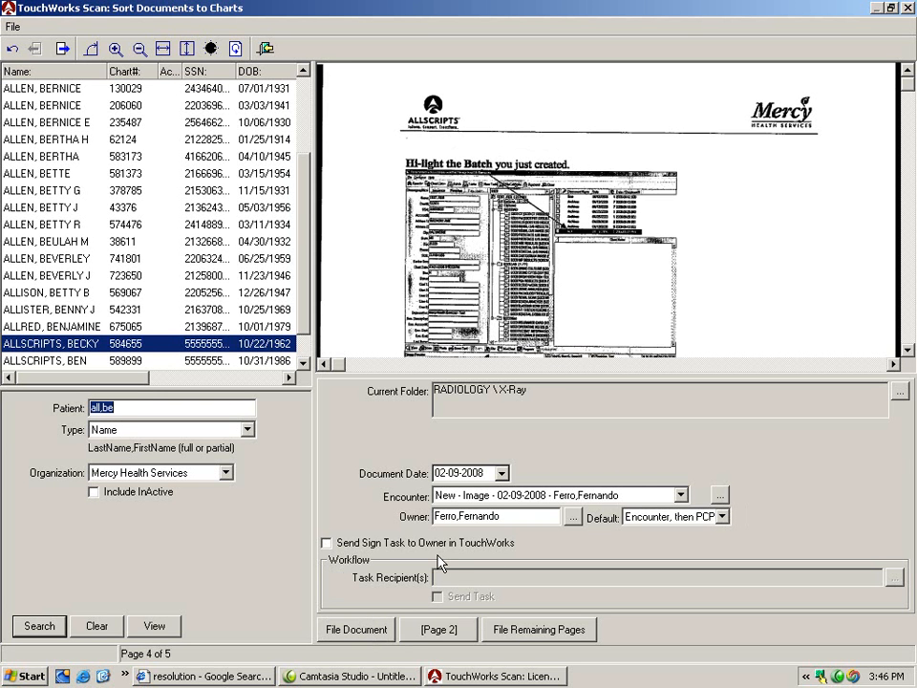
click(440, 630)
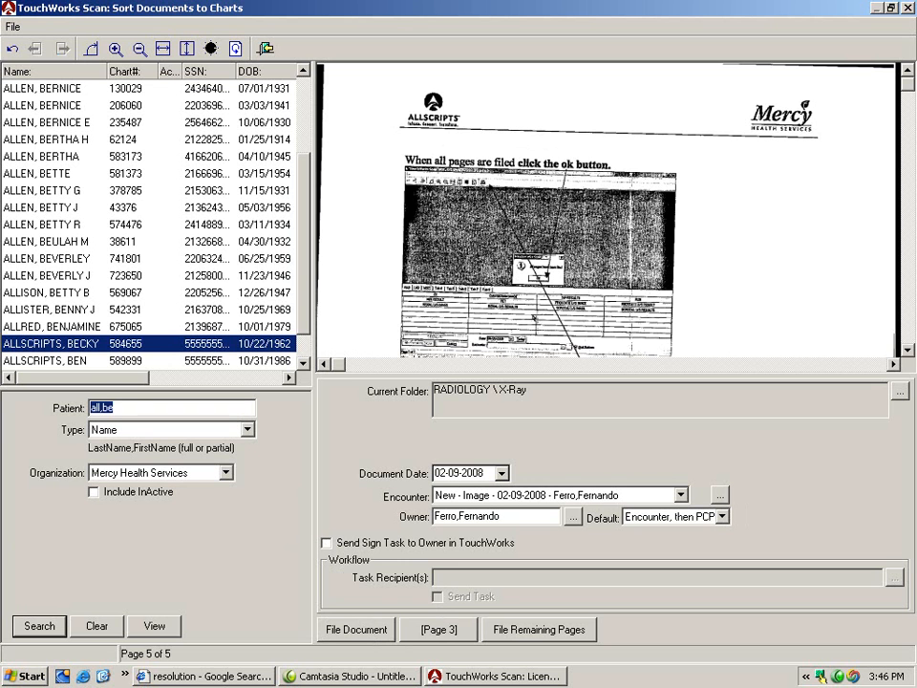
text(al)
text(lscrpits)
key(Return)
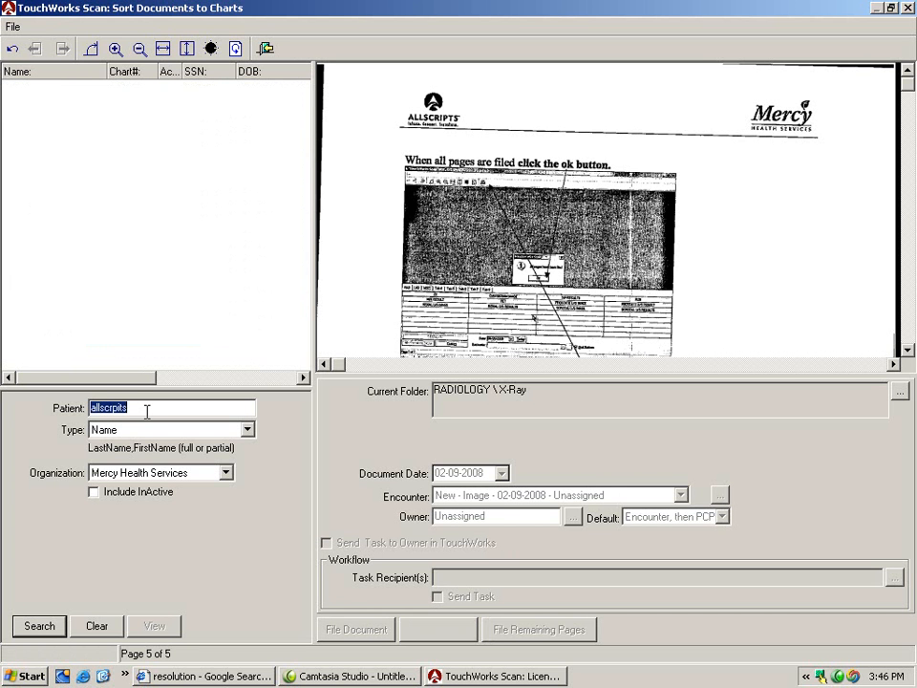
- Search for patients by the shared test last name and select the sixth patient in the results
key(BackSpace)
text(allscripts)
key(Return)
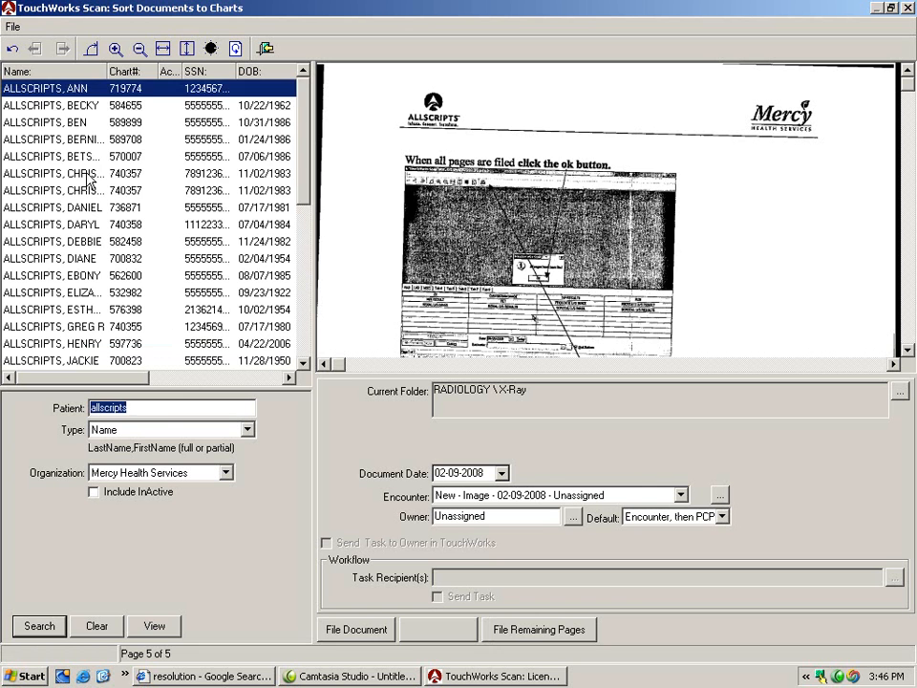
click(91, 175)
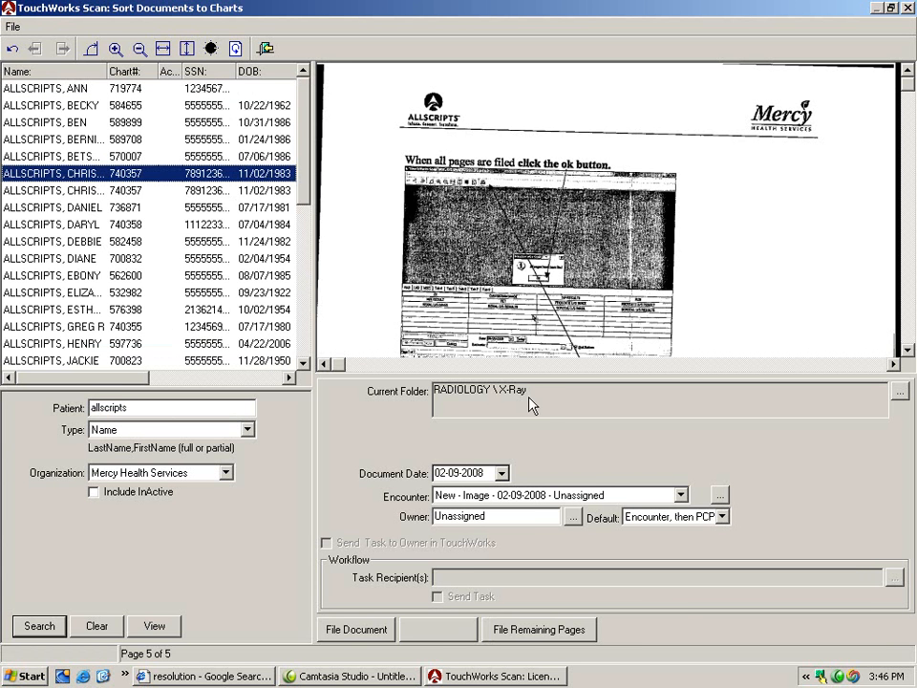
- Set the document date for the last scanned page to 01-09-2008
click(442, 472)
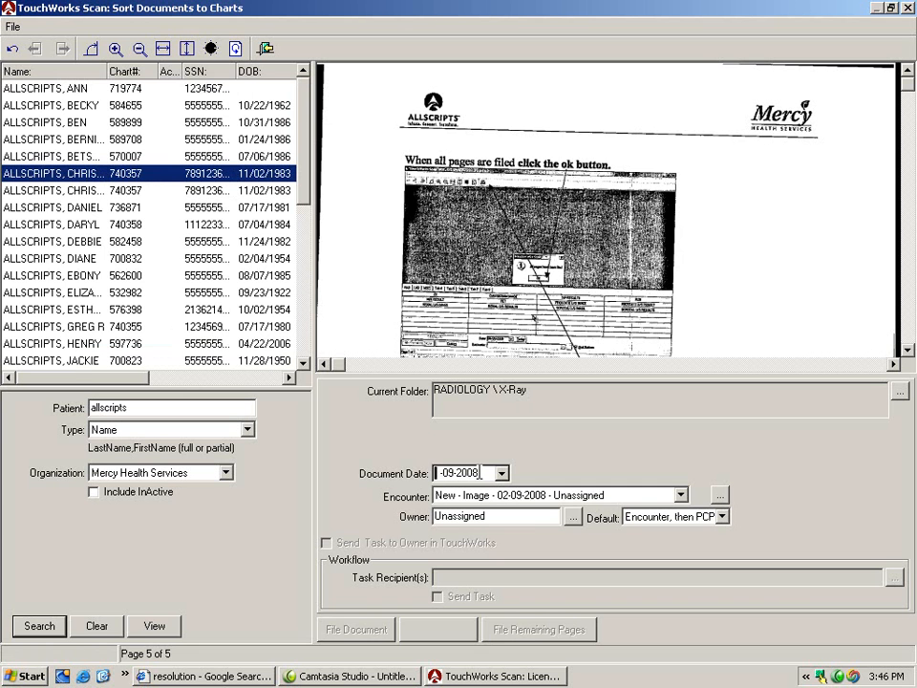
text(1)
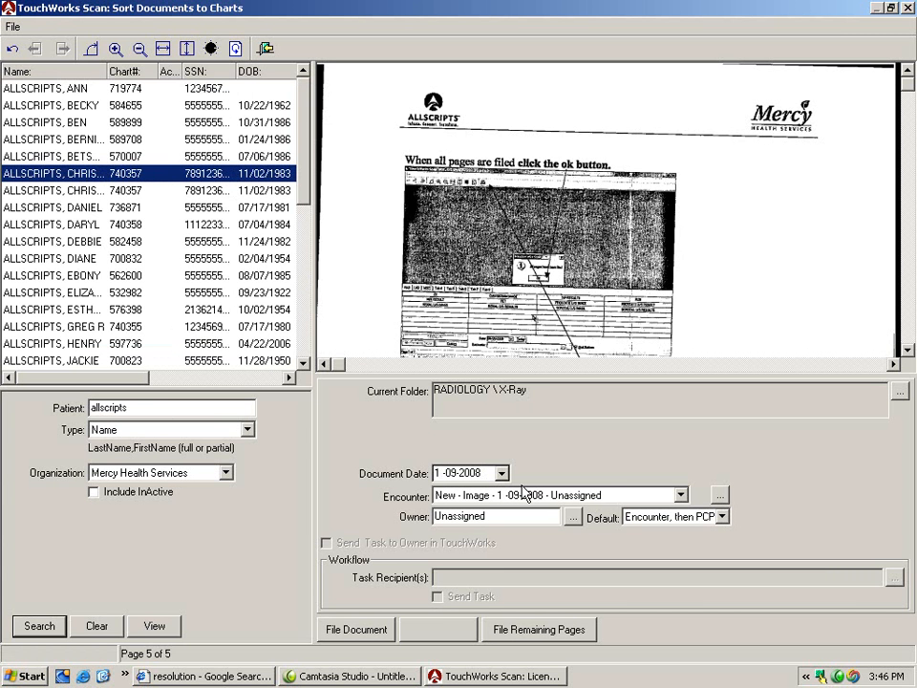
key(Left)
text(0)
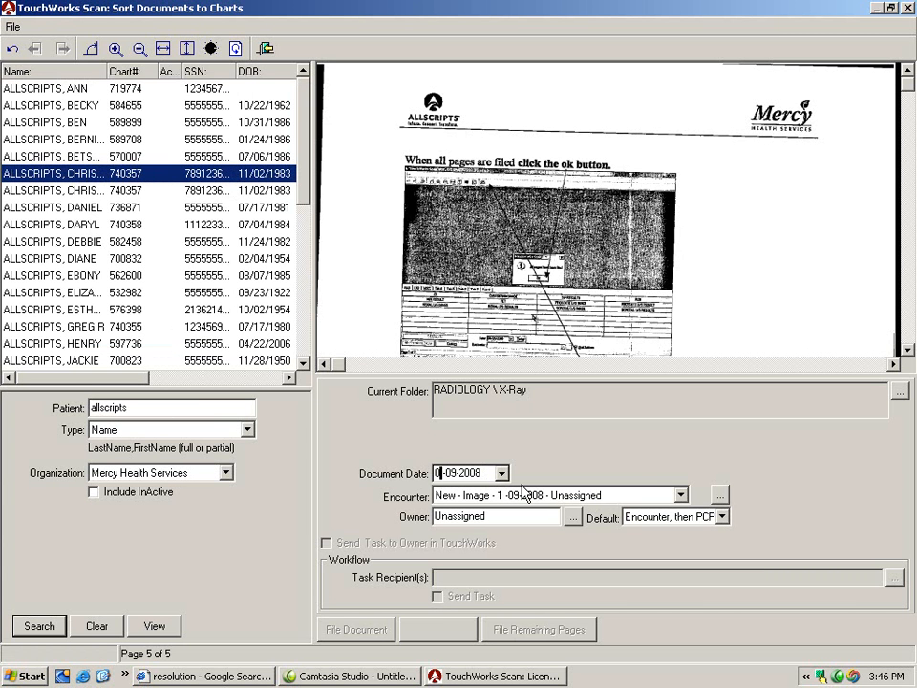
text(1)
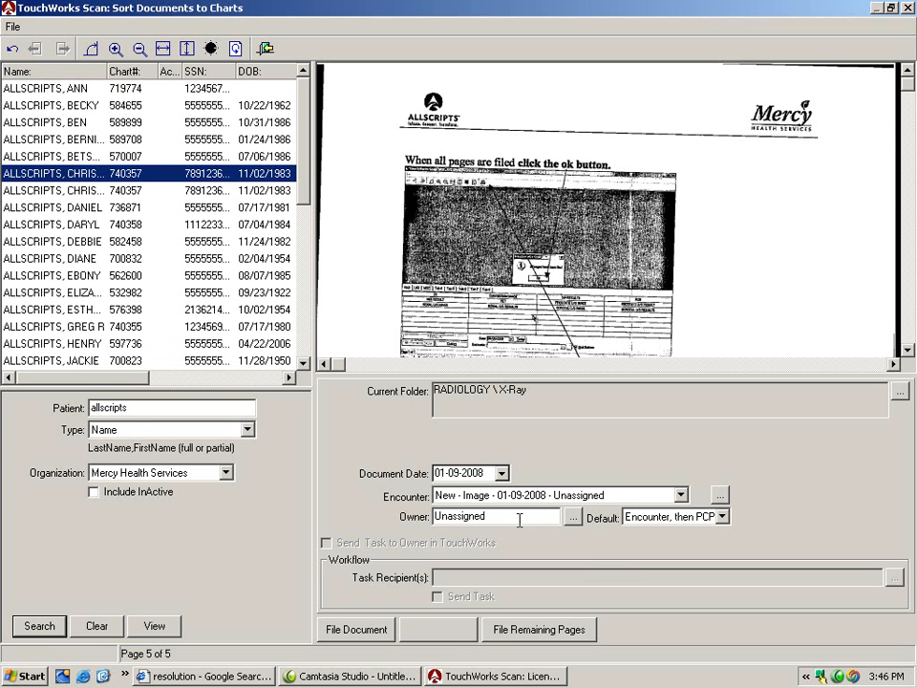
- Look up the document owner by the first three letters of the last name and assign the second matching provider
drag(518, 517, 404, 524)
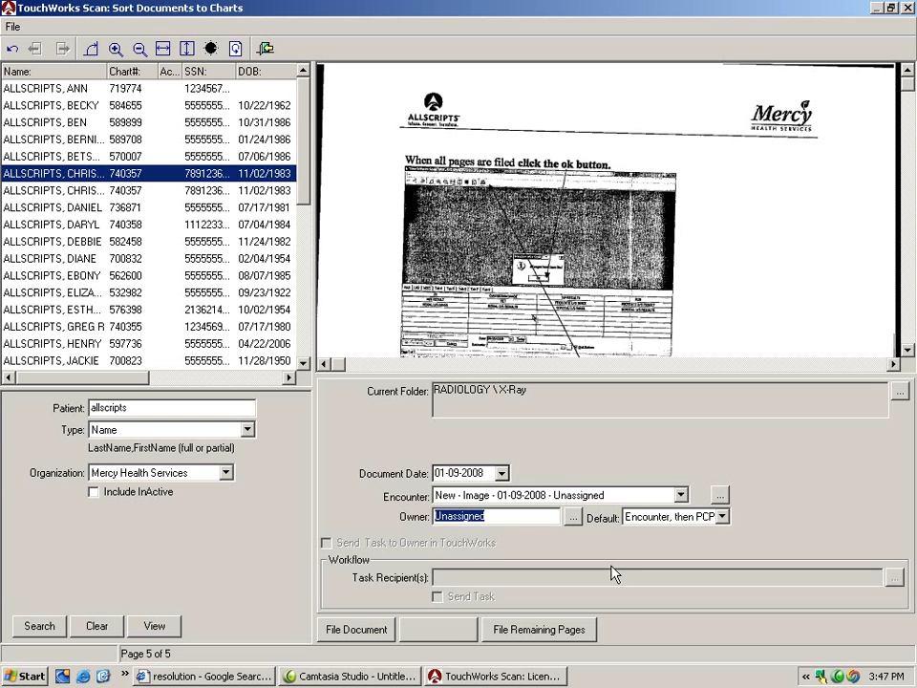
text(hug)
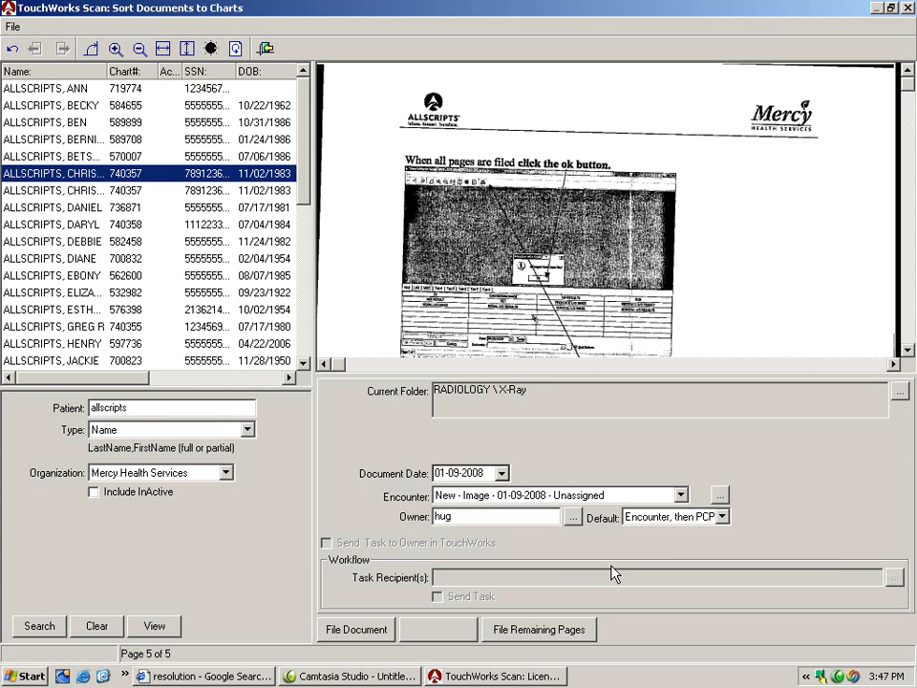
key(BackSpace)
text(n)
key(Tab)
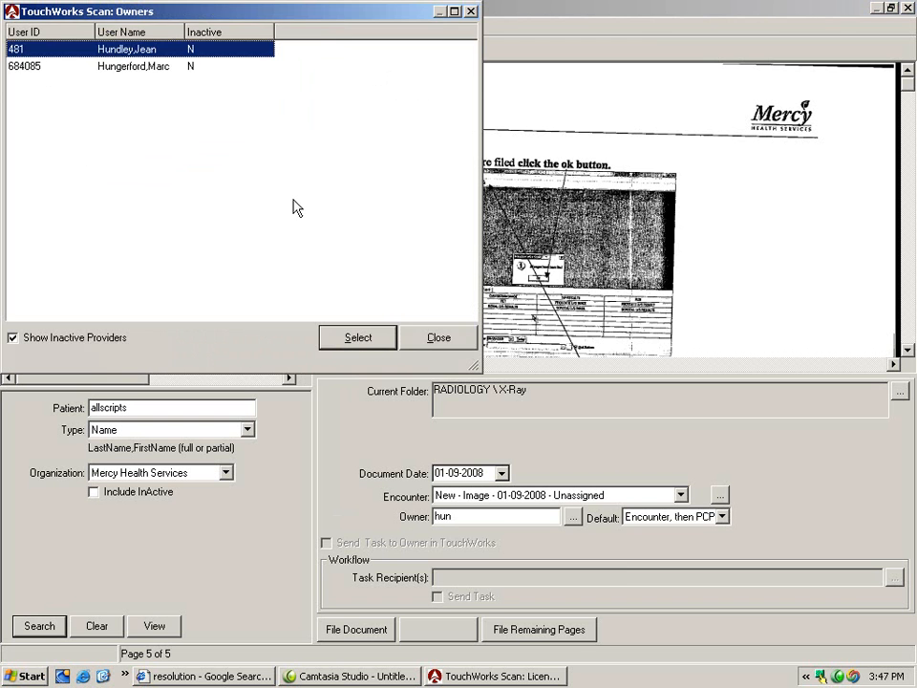
click(156, 69)
click(335, 342)
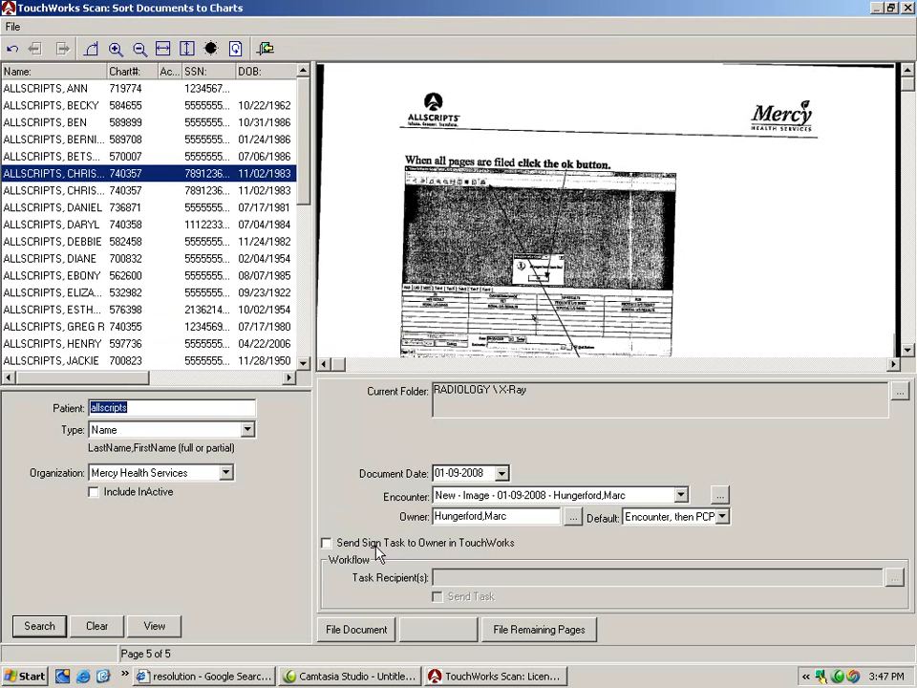
- File the last scanned page as a document, and close the batch selection, chart sorting and Batch Basket windows
click(357, 630)
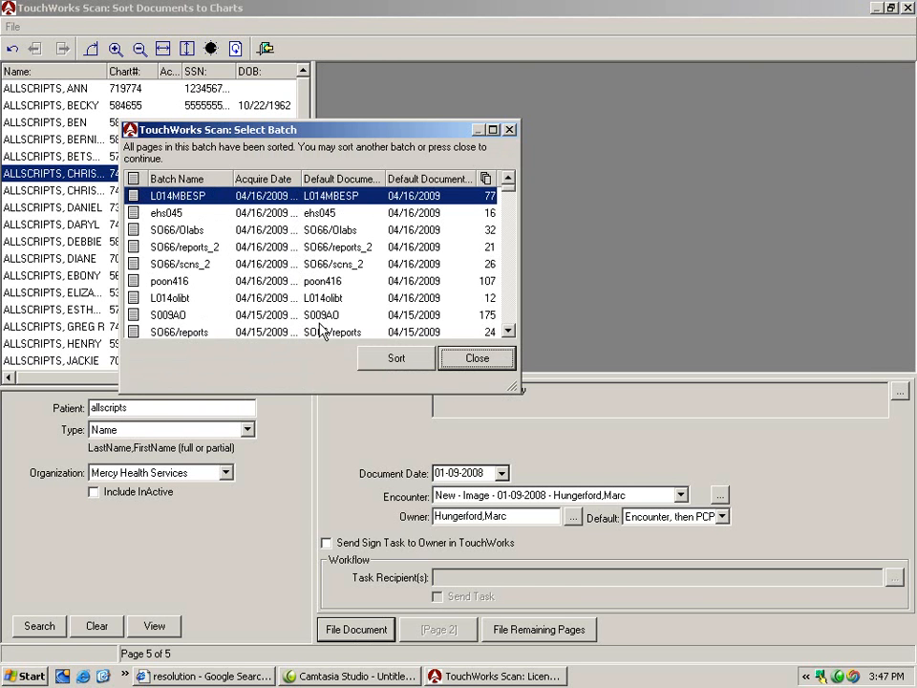
click(469, 359)
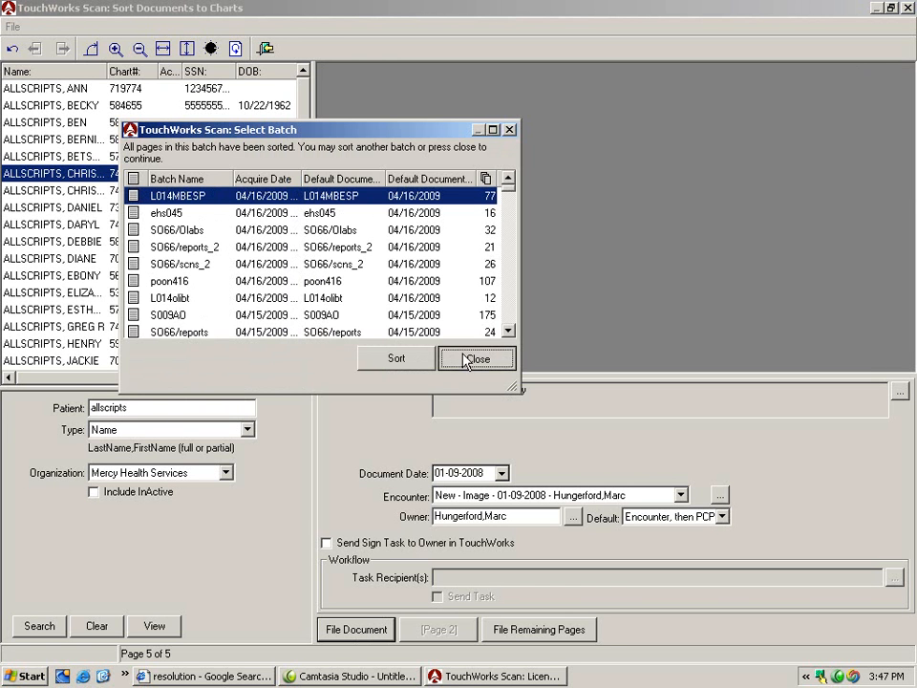
click(266, 50)
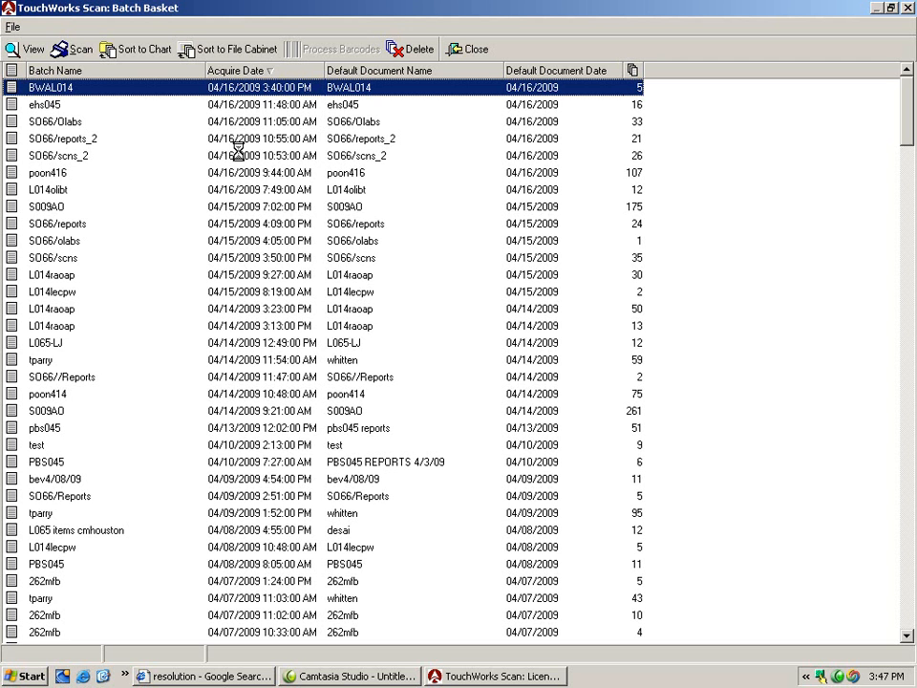
click(461, 56)
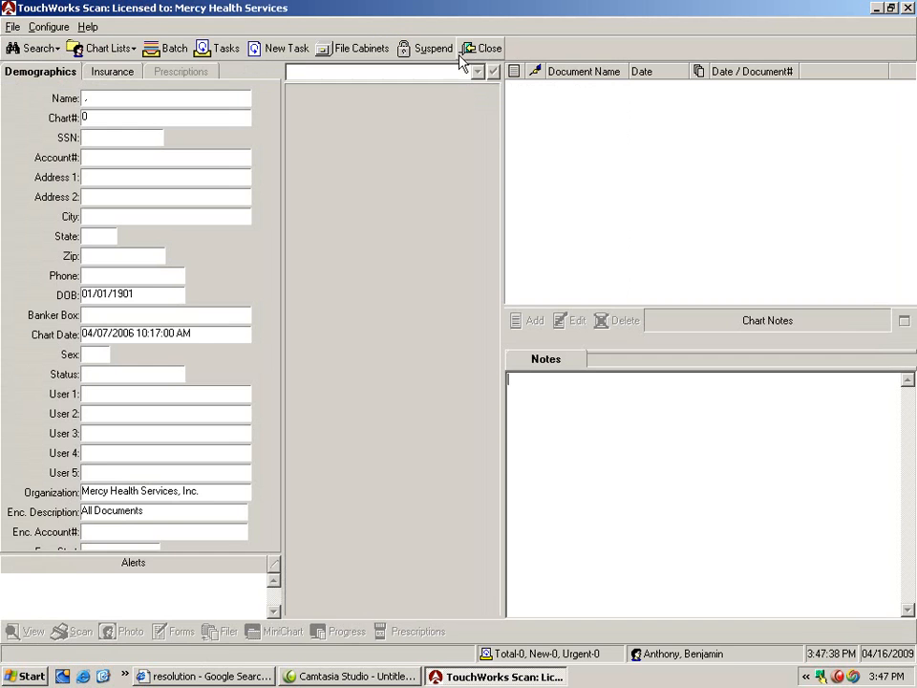